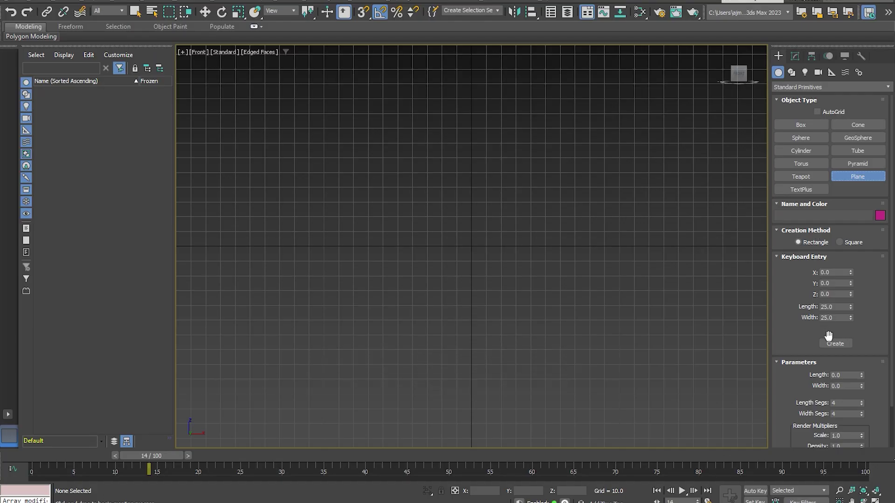
Create a 25-long plane with single width and length segments, and narrow its width.
click(834, 343)
key(alt+w)
scroll(480, 236, up, 3)
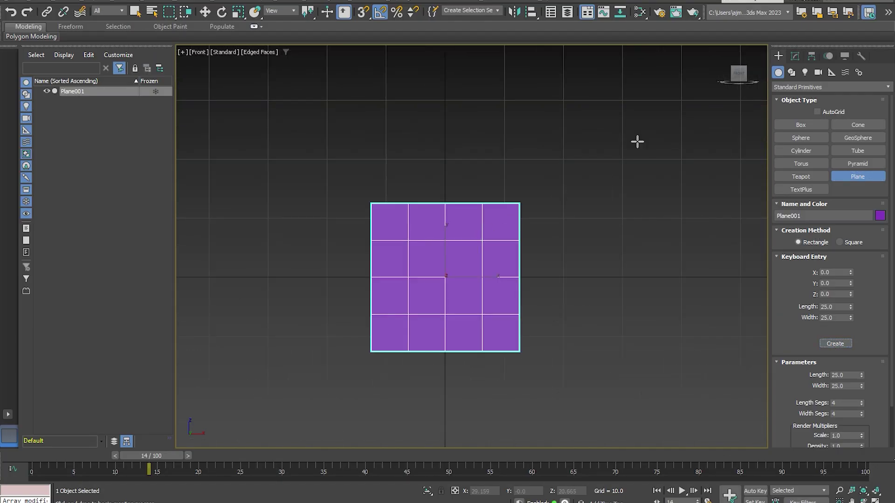
click(795, 56)
right_click(858, 239)
drag(861, 210, 868, 250)
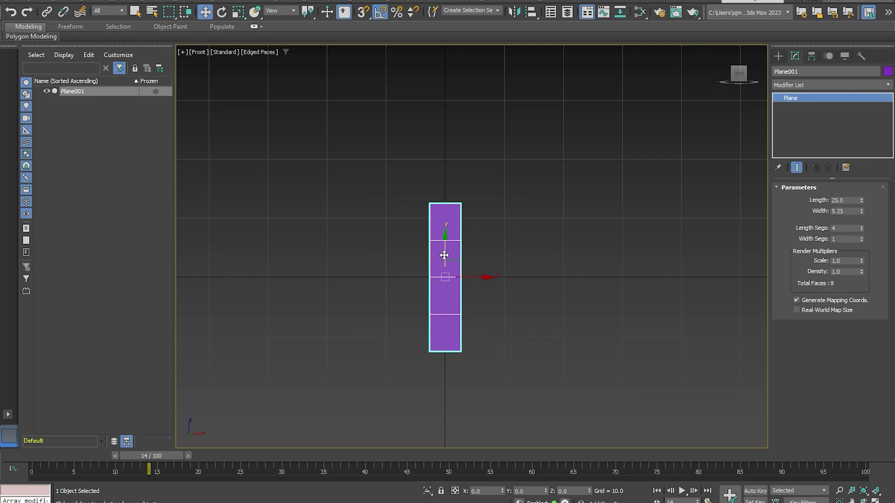
Raise the plane above the origin, set its width to 6.0, and convert it to Editable Poly.
drag(444, 256, 469, 156)
scroll(443, 210, up, 4)
scroll(446, 232, down, 2)
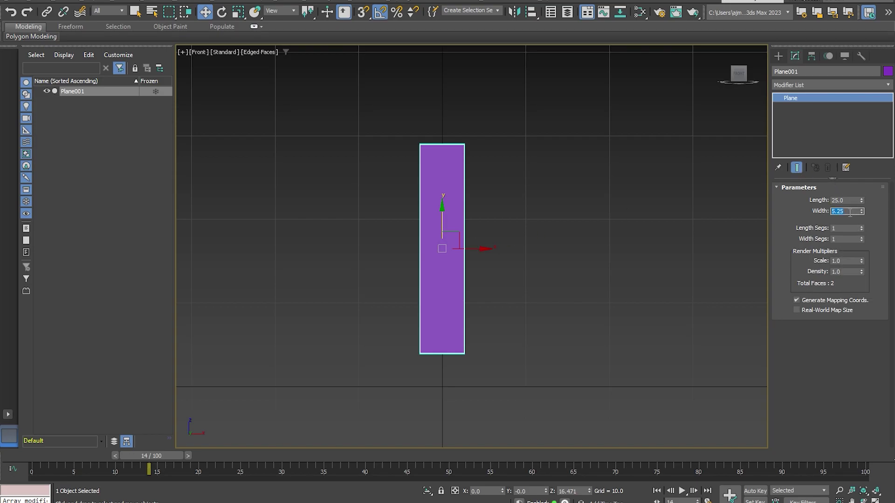
text(6)
key(Return)
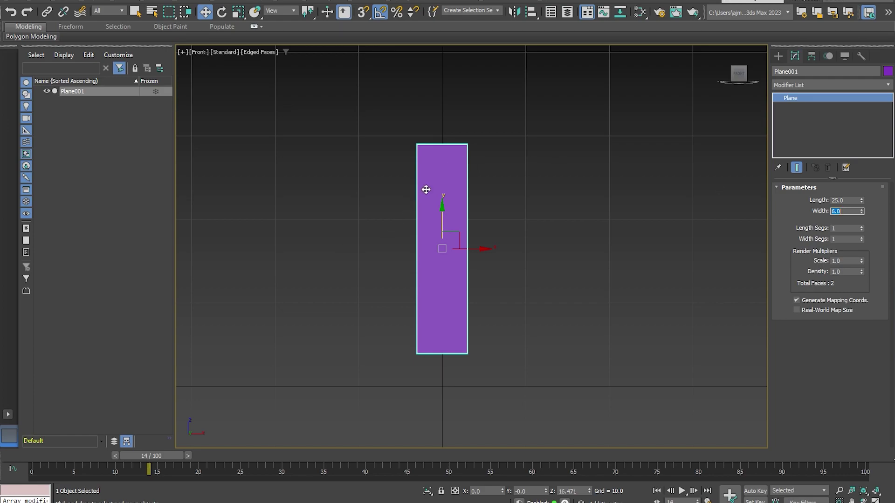
right_click(425, 190)
click(562, 321)
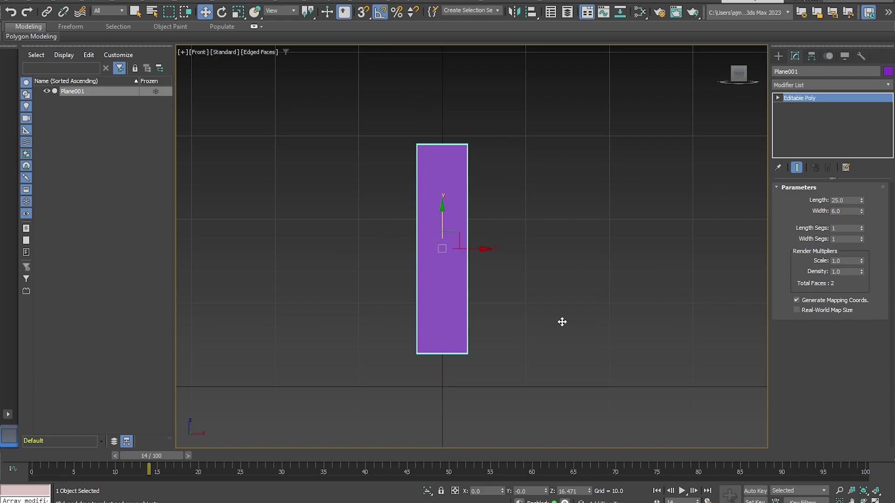
Scale the plane's top edge wider to taper the blade.
key(2)
click(447, 145)
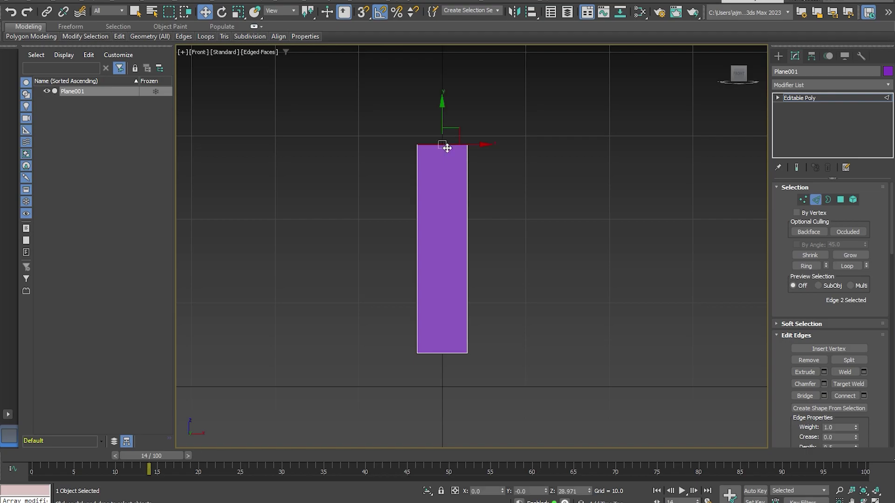
key(r)
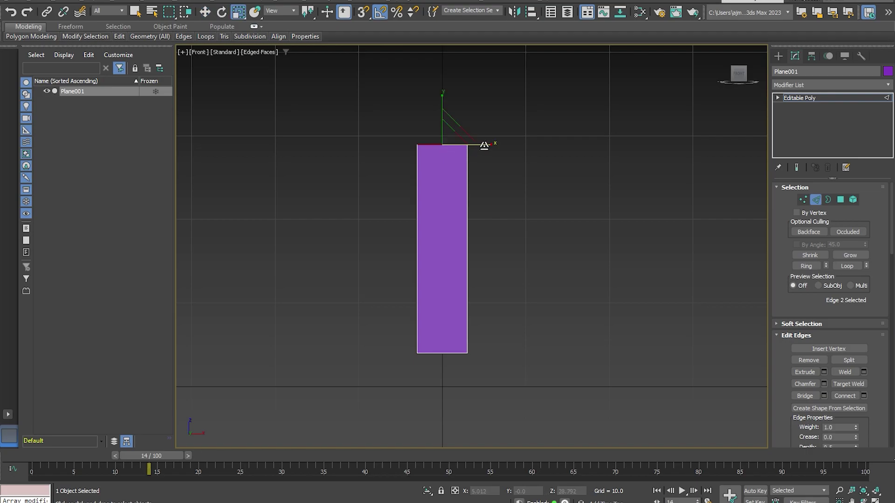
drag(483, 144, 540, 151)
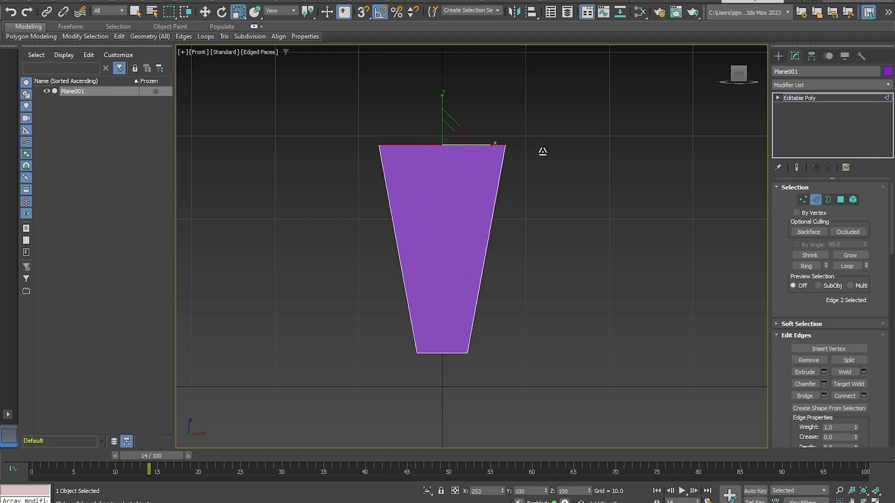
Connect the two side edges with a middle edge and scale it to narrow the waist.
key(2)
key(2)
drag(538, 254, 293, 225)
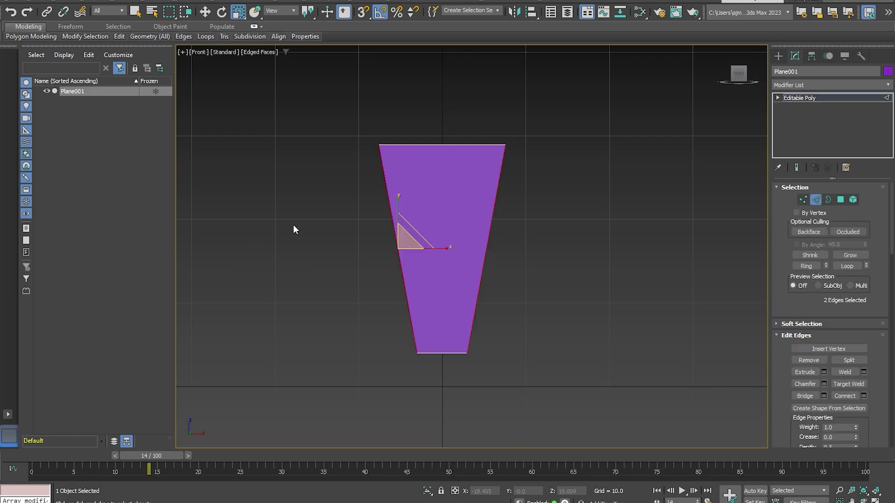
right_click(323, 201)
click(235, 237)
click(477, 297)
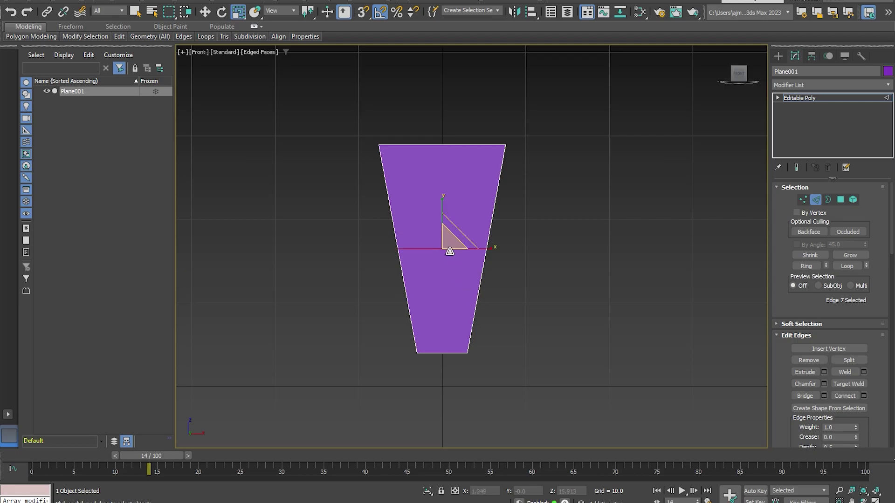
drag(471, 243, 473, 243)
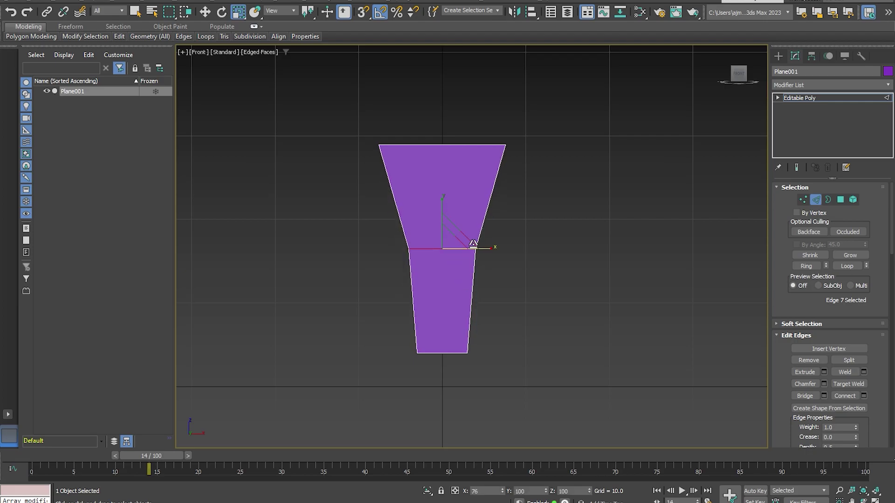
key(p)
right_click(468, 243)
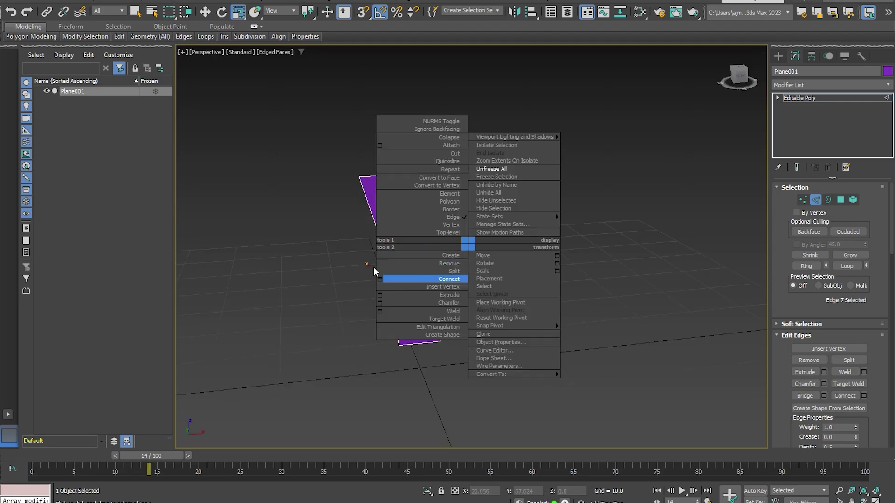
Chamfer the middle edge by 10.156 with 3 segments.
click(380, 301)
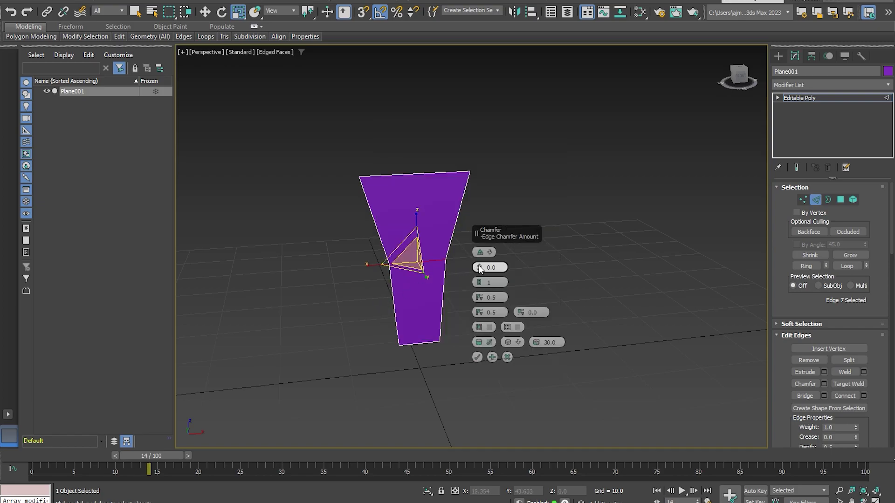
drag(480, 271, 470, 230)
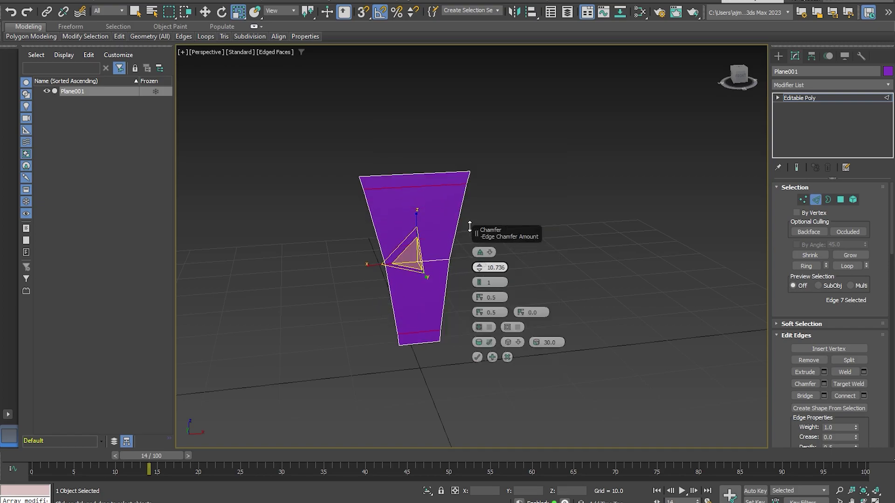
drag(479, 286, 480, 281)
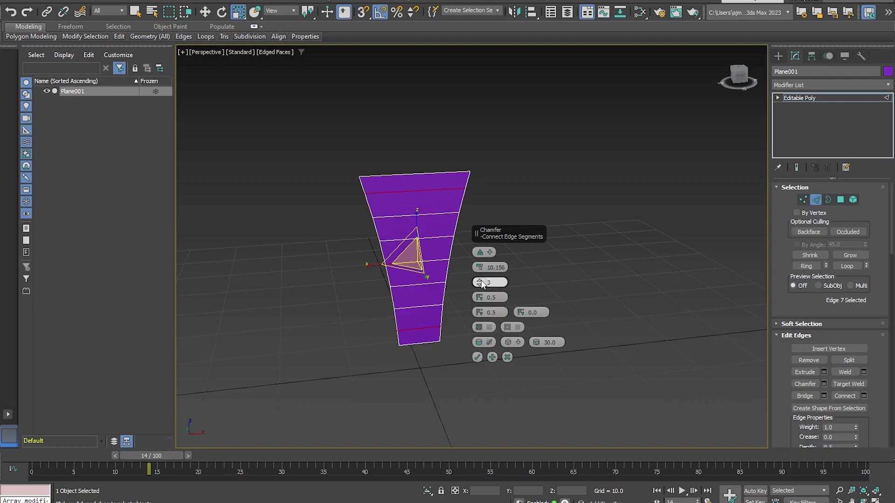
click(477, 357)
key(2)
click(848, 86)
Add a Shell modifier to the blade with Outer Amount 0.5.
text(s)
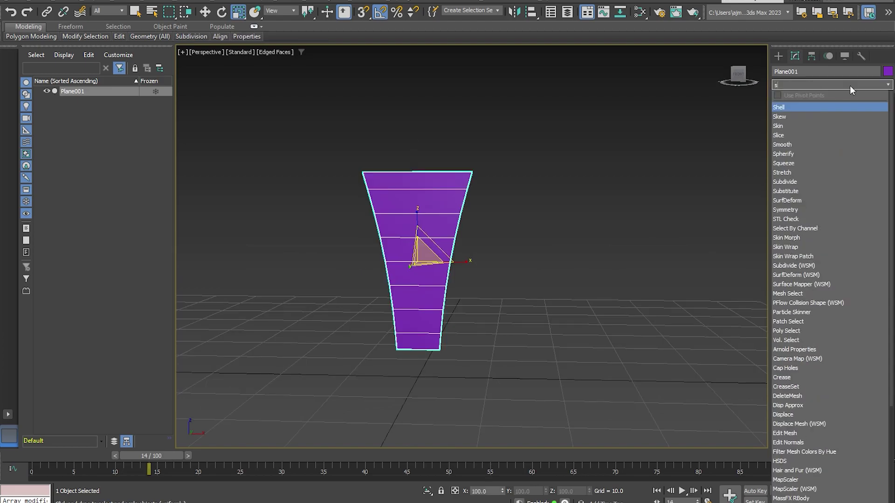
text(h)
key(Return)
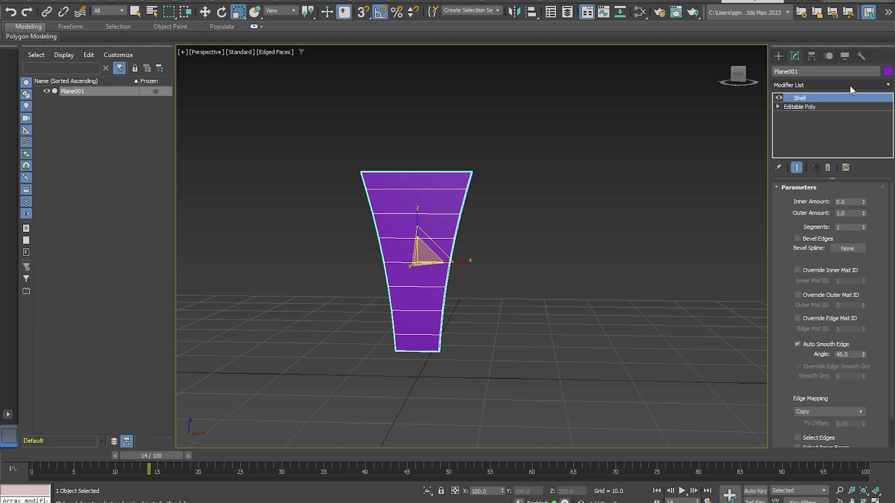
mouse_move(434, 225)
alt+middle_down()
mouse_move(523, 254)
mouse_move(599, 221)
alt+middle_up()
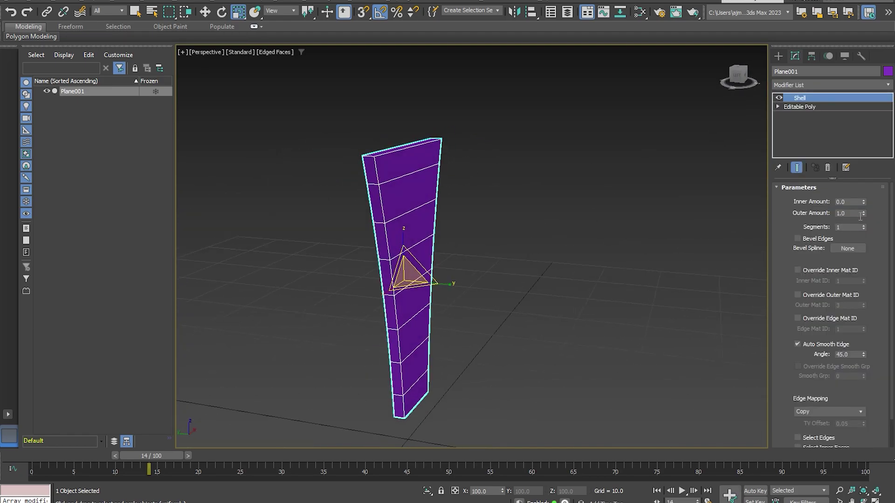
text(5)
text(0.5)
key(Return)
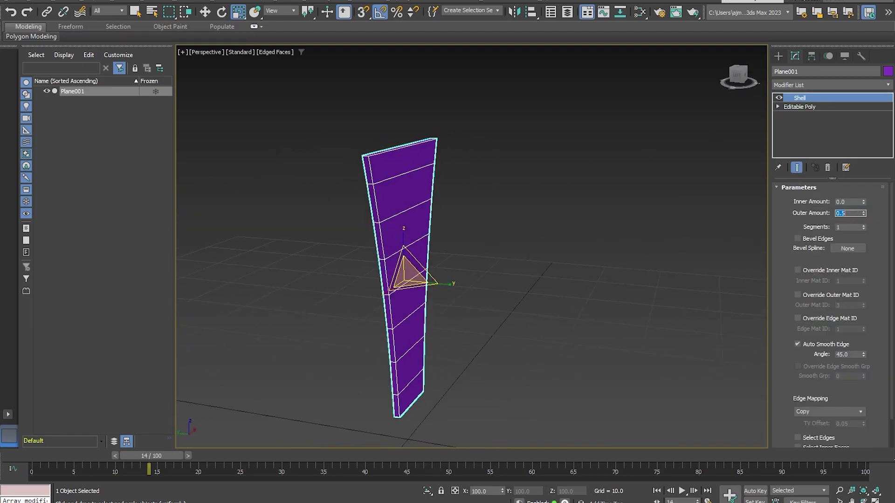
alt+middle_drag(690, 213, 616, 235)
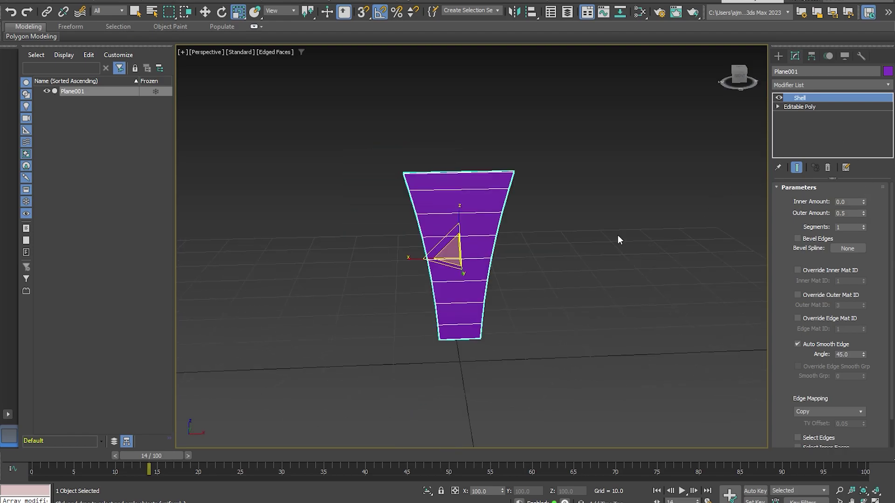
click(796, 84)
Add a Bend modifier with Angle 17.5, Bend Axis Y and Direction 90.
text(ben)
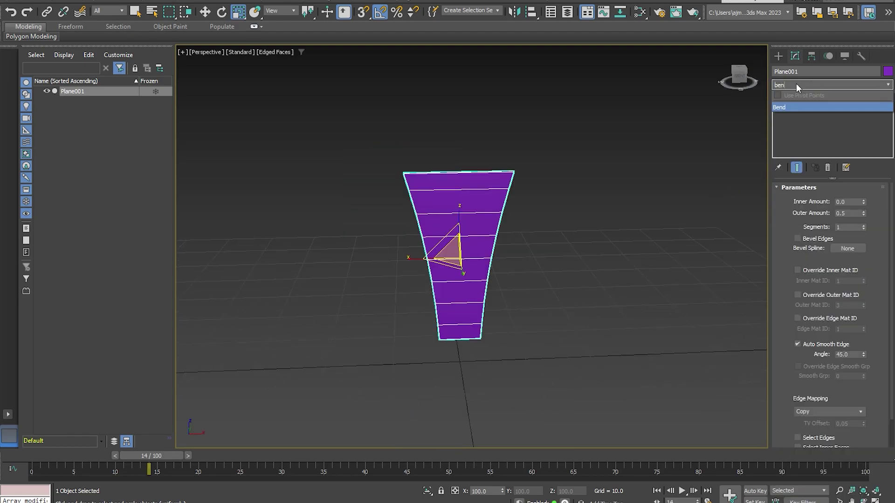
key(Return)
alt+middle_drag(447, 293, 495, 316)
drag(857, 207, 849, 188)
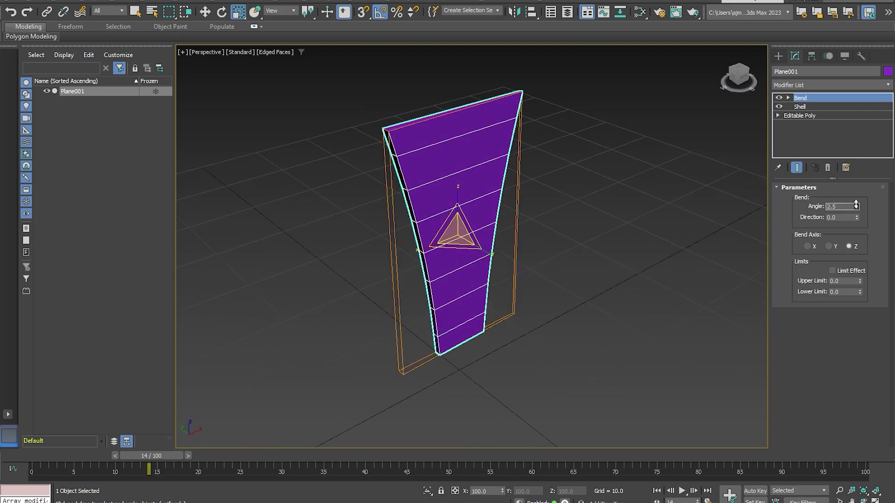
click(831, 246)
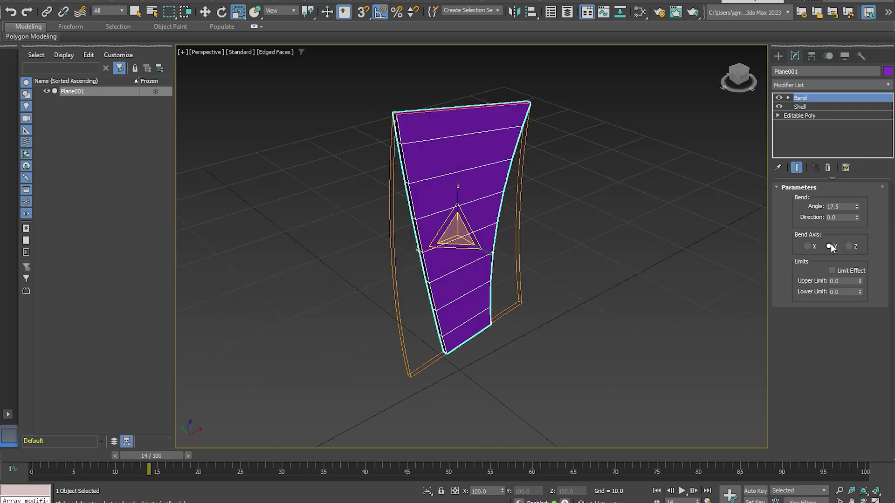
drag(857, 216, 803, 114)
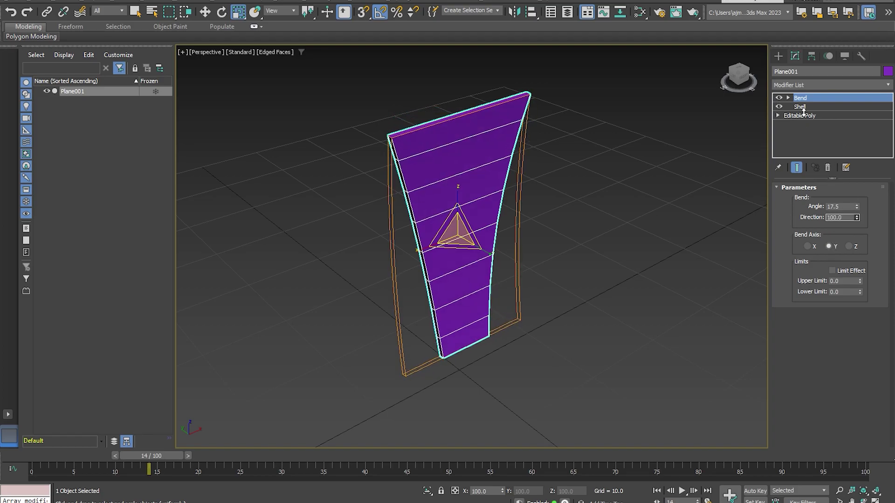
alt+middle_drag(459, 296, 531, 285)
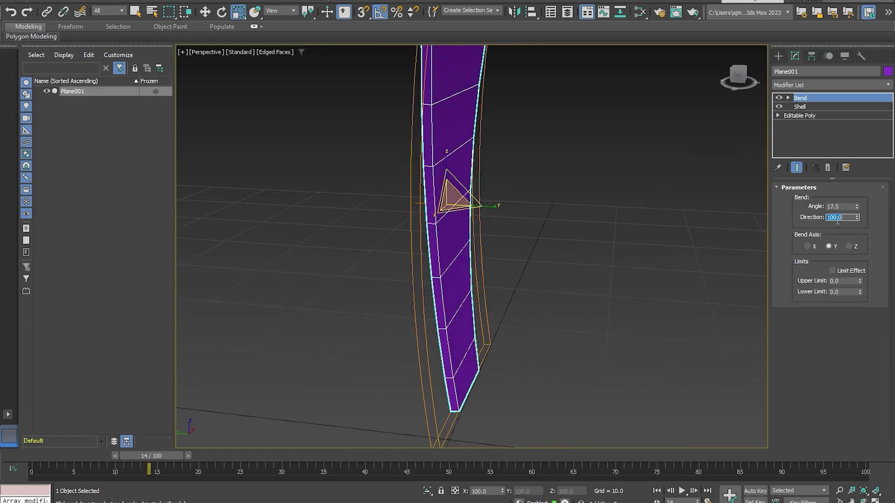
text(90)
key(Return)
alt+middle_drag(531, 285, 621, 306)
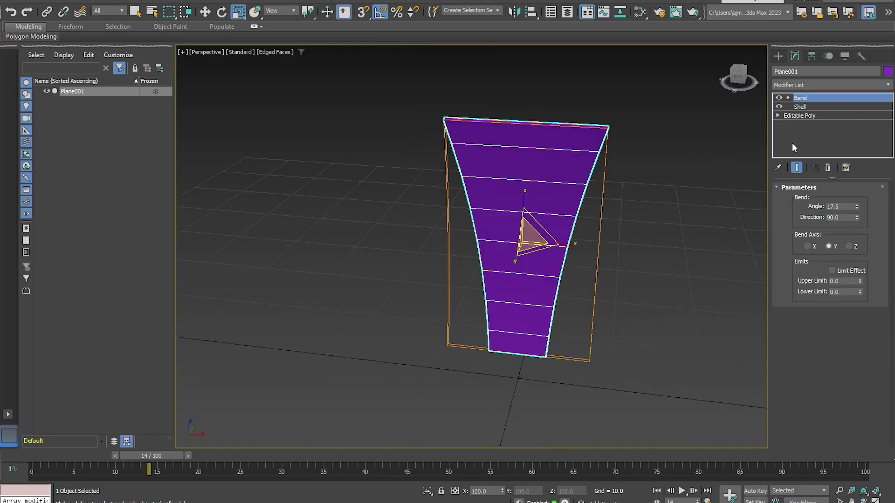
click(809, 84)
Add a Twist modifier of 31.5° about the Y axis.
text(twi)
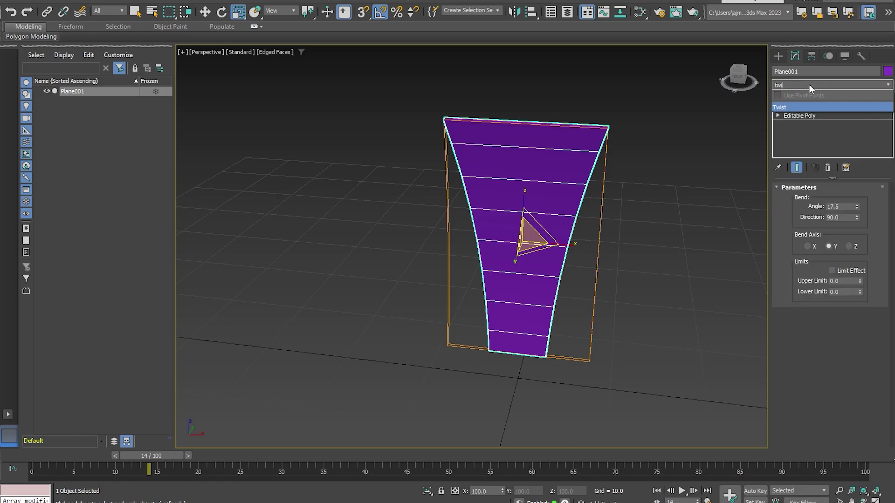
key(Return)
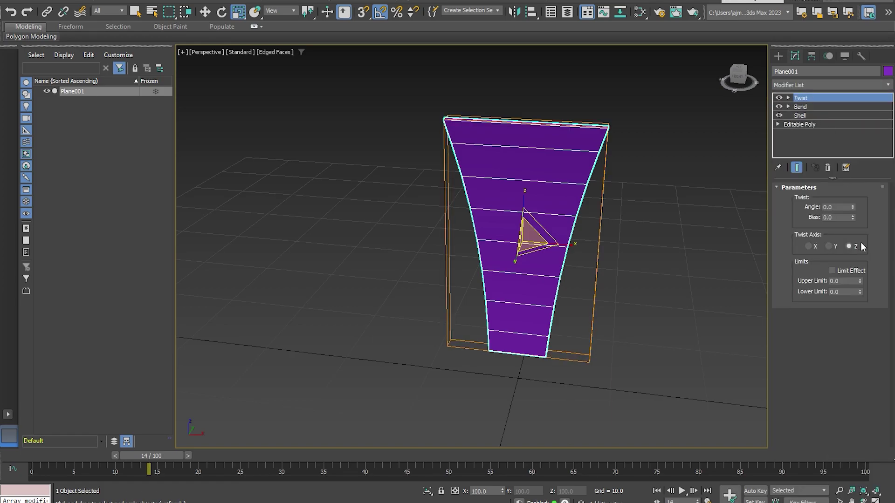
drag(852, 207, 836, 176)
click(831, 246)
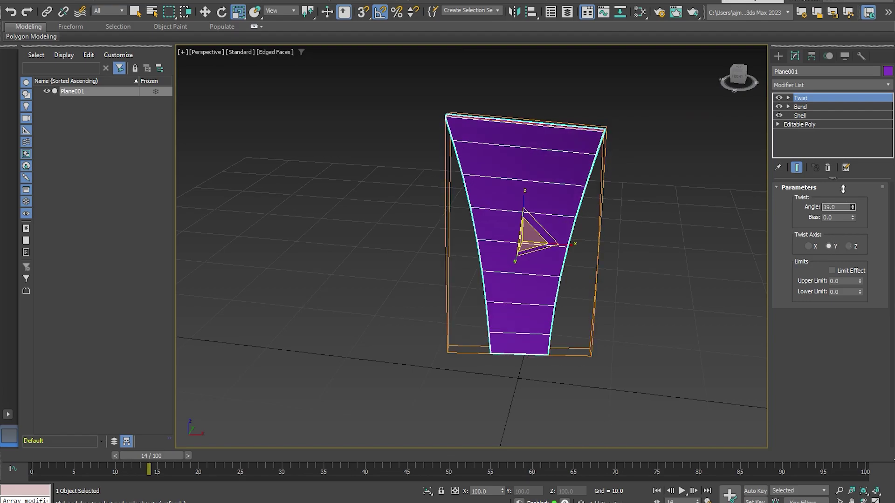
alt+middle_drag(618, 289, 551, 283)
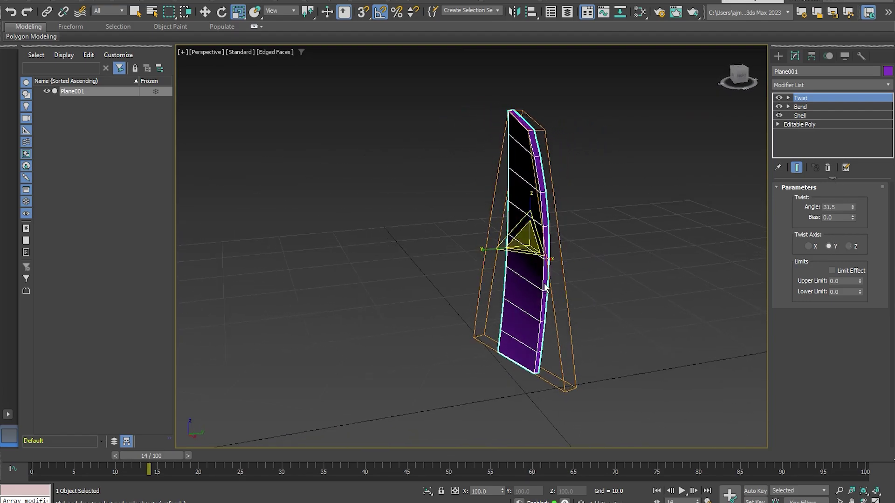
Limit the twist effect to an upper limit of 13.23 and a lower limit of -9.54.
click(858, 271)
mouse_move(859, 281)
mouse_down()
mouse_move(795, 72)
mouse_move(493, 227)
mouse_move(448, 126)
mouse_up()
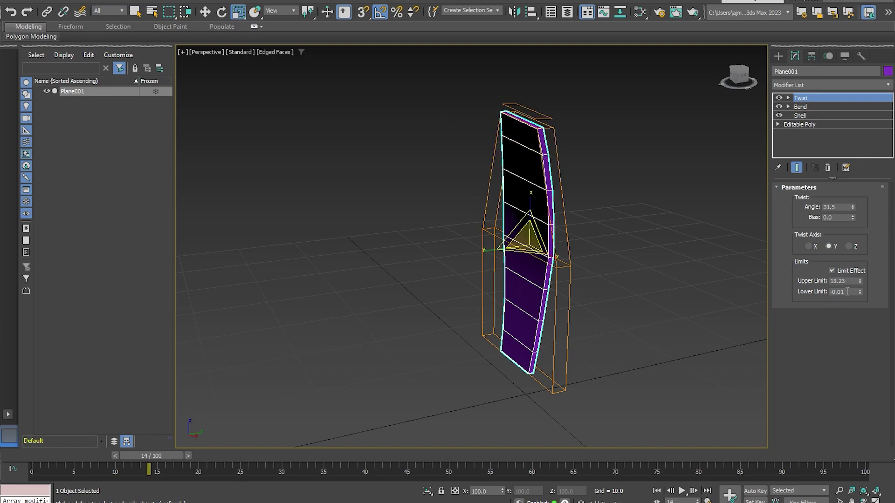
mouse_move(860, 293)
mouse_down()
mouse_move(780, 2)
mouse_move(745, 259)
mouse_up()
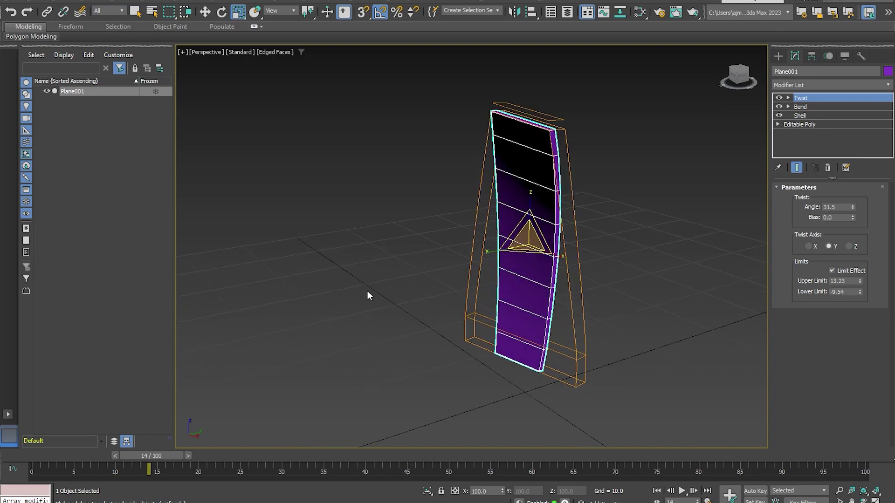
mouse_move(367, 291)
alt+middle_down()
mouse_move(486, 303)
mouse_move(444, 329)
alt+middle_up()
Raise the blade along Z and adjust its height in the Front view.
drag(509, 215, 509, 131)
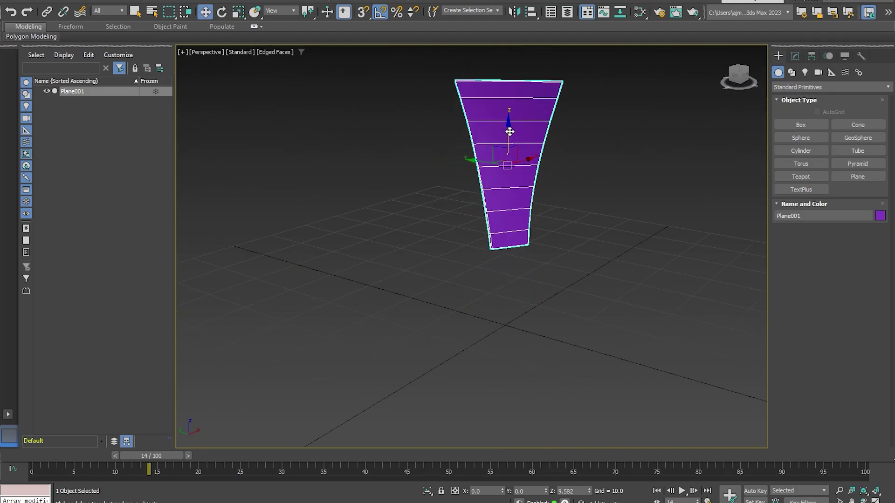
key(f)
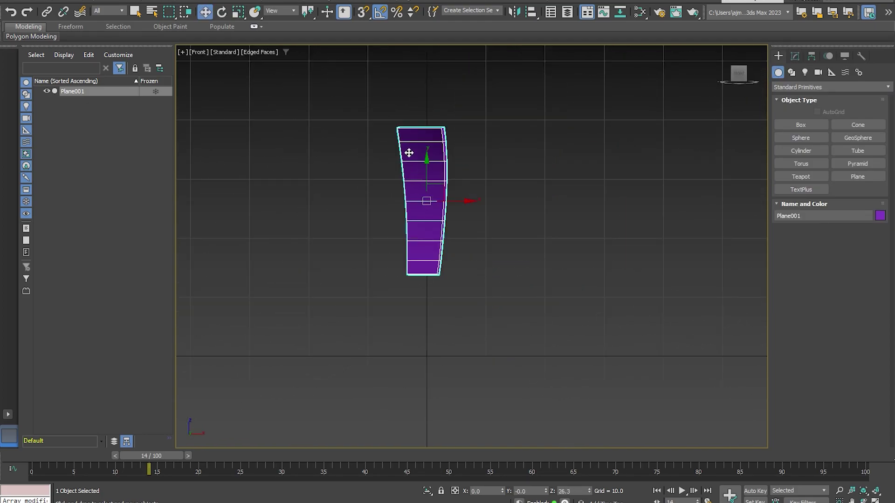
drag(426, 172, 428, 191)
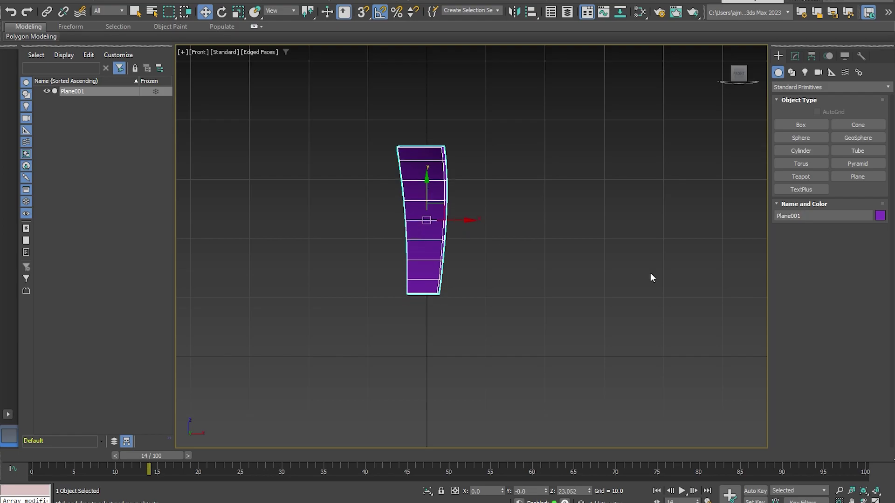
Create a 9-sided cylinder hub of radius 8 and height 10 and shift it along X.
key(l)
key(s)
mouse_move(453, 295)
mouse_down()
mouse_move(475, 232)
mouse_move(473, 247)
mouse_up()
click(479, 236)
key(p)
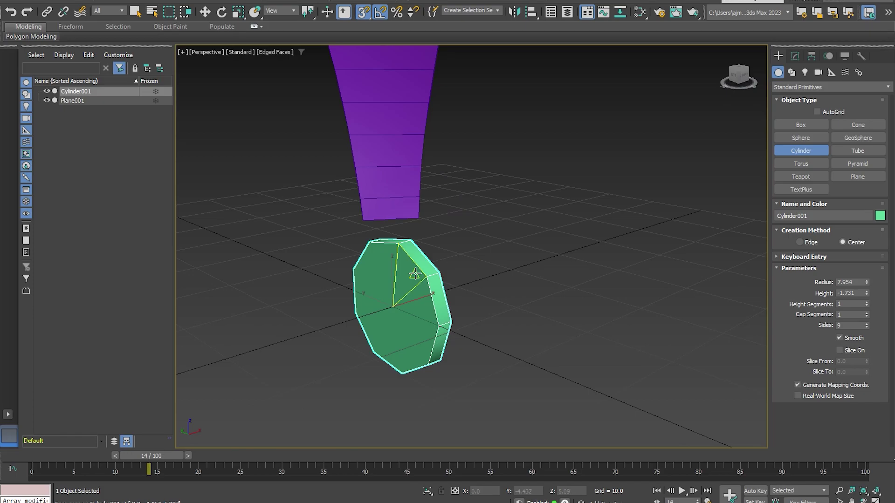
alt+middle_drag(479, 235, 373, 292)
key(w)
click(795, 55)
text(10)
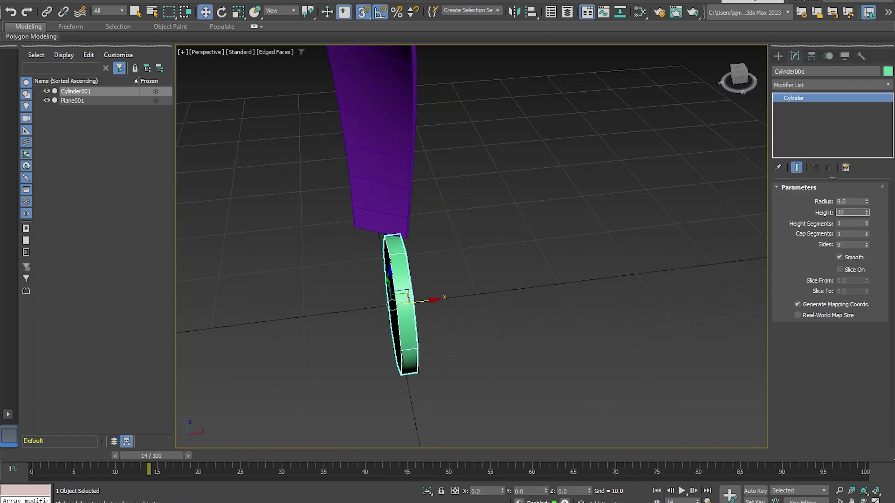
key(Tab)
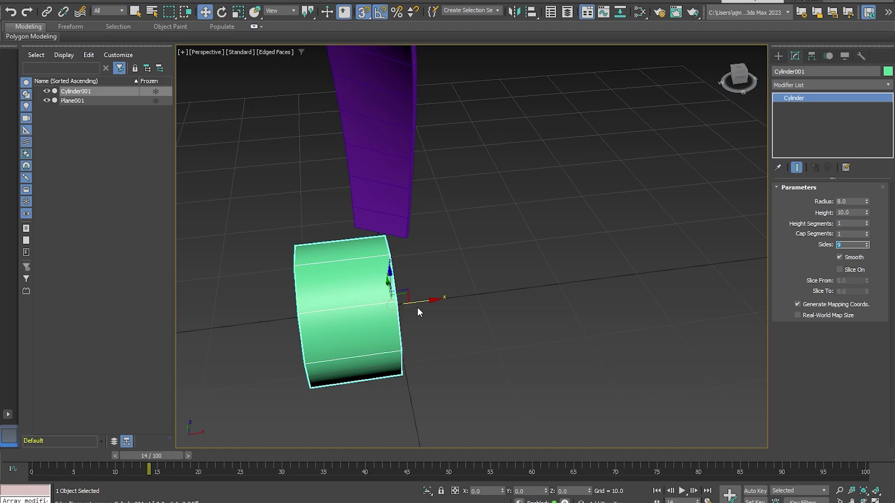
drag(408, 301, 434, 300)
Add Edit Poly to the hub and scale its top face inward.
alt+middle_drag(434, 300, 513, 279)
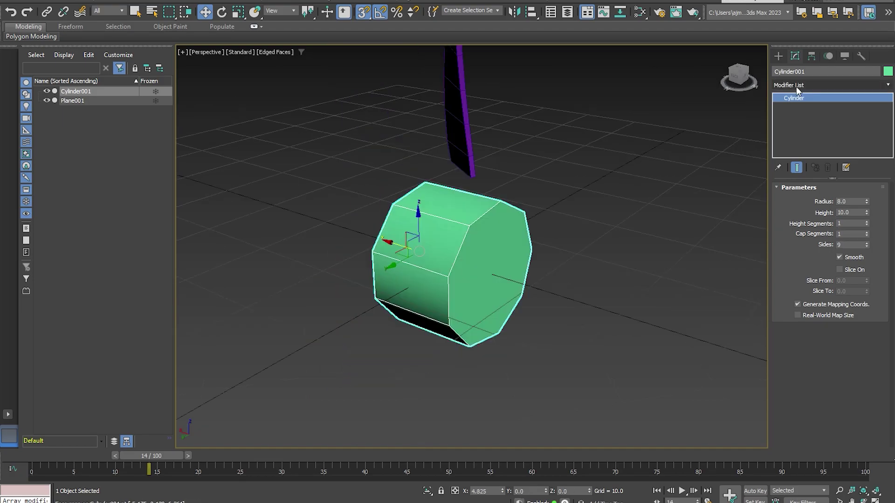
click(796, 85)
text(ed)
click(790, 136)
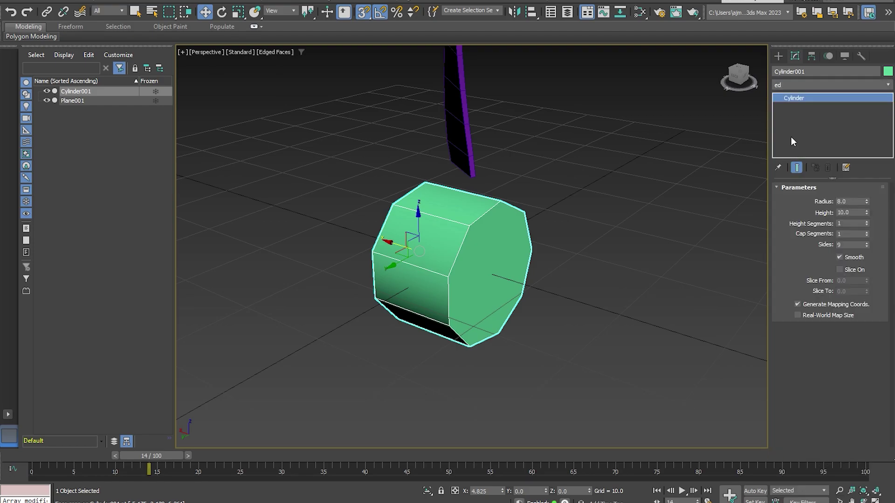
key(4)
click(446, 271)
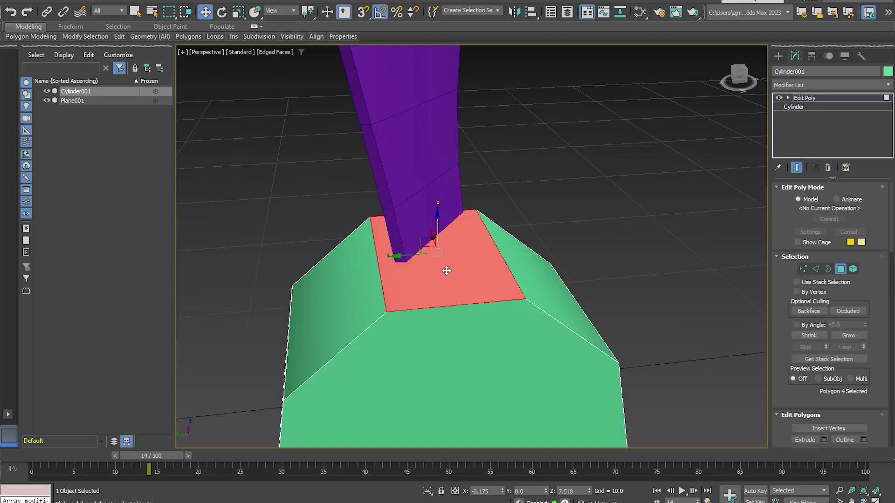
key(r)
drag(432, 254, 435, 267)
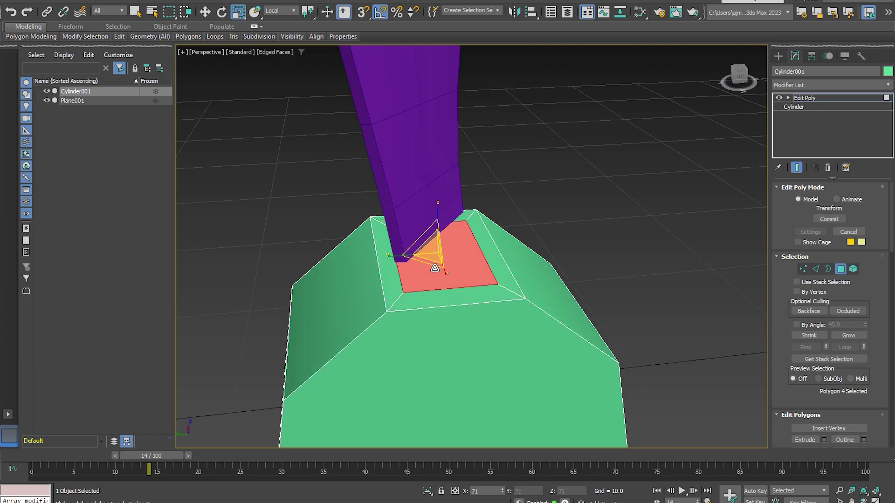
Snap the first top-face corner vertex onto the blade's base corner.
scroll(434, 268, up, 3)
alt+middle_drag(419, 239, 457, 199)
key(1)
click(600, 220)
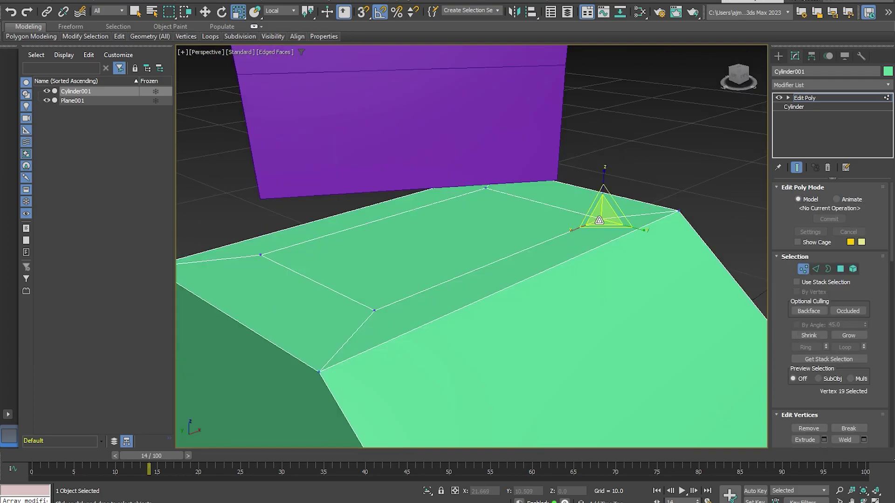
key(w)
alt+middle_drag(491, 274, 567, 254)
key(s)
drag(561, 257, 565, 260)
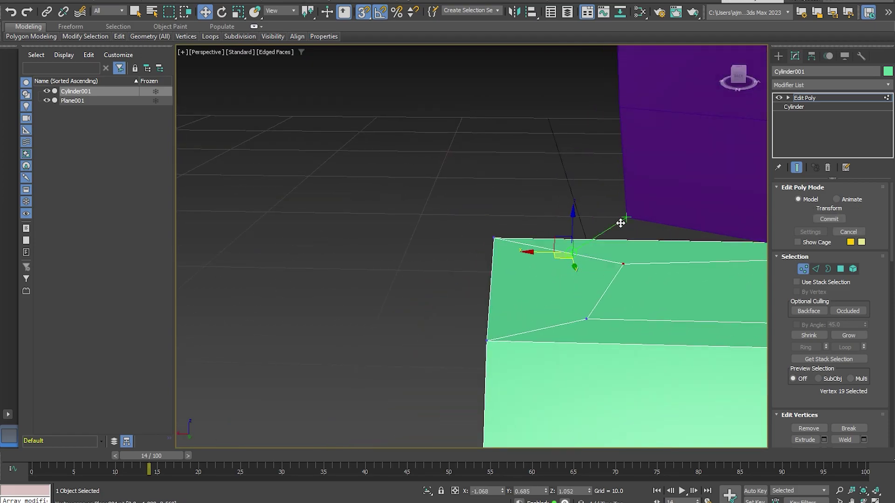
mouse_move(621, 222)
alt+middle_down()
mouse_move(539, 257)
mouse_move(481, 265)
mouse_move(529, 285)
alt+middle_up()
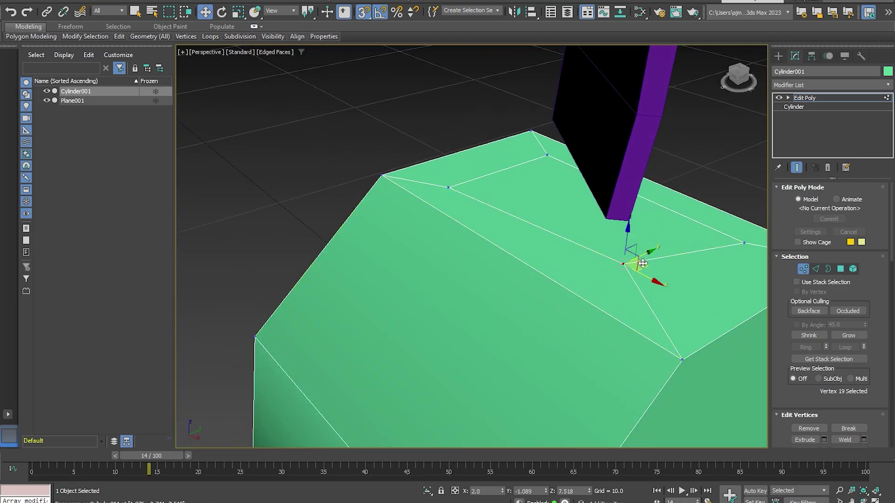
drag(625, 261, 603, 215)
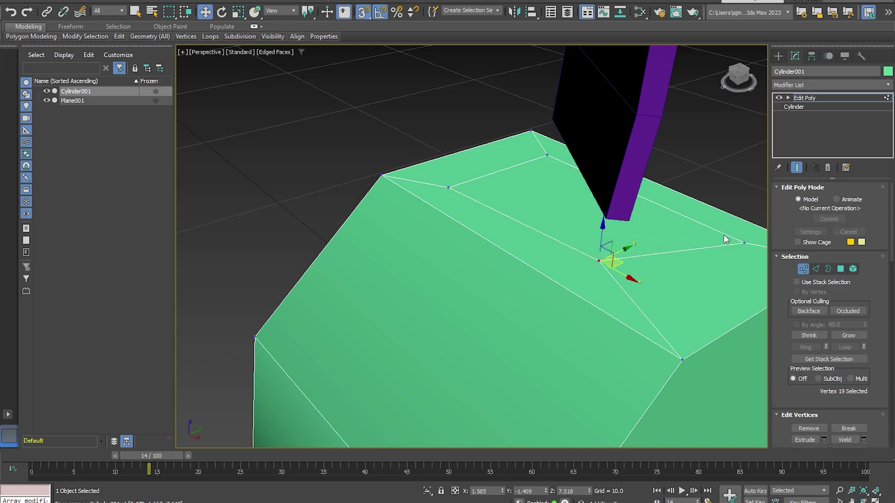
Snap the remaining top-face corner vertices onto the blade's base corners.
click(743, 242)
alt+middle_drag(744, 243, 600, 243)
drag(600, 242, 579, 243)
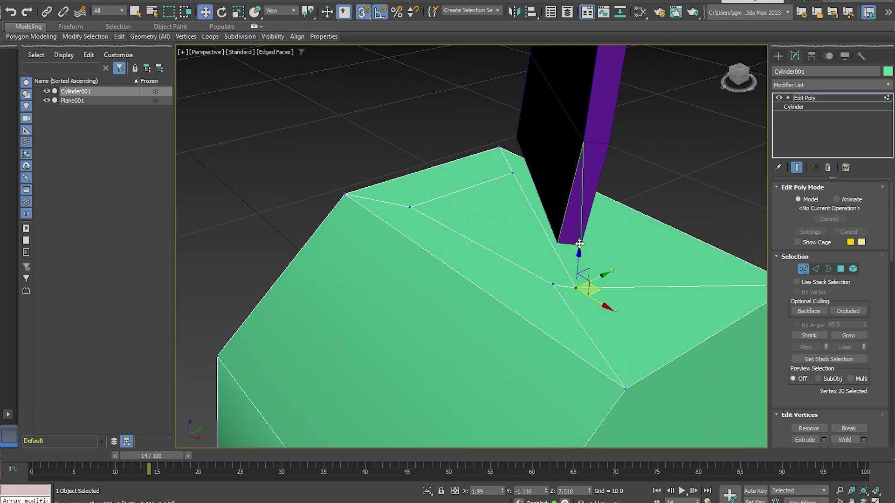
alt+middle_drag(524, 278, 528, 347)
drag(528, 347, 480, 371)
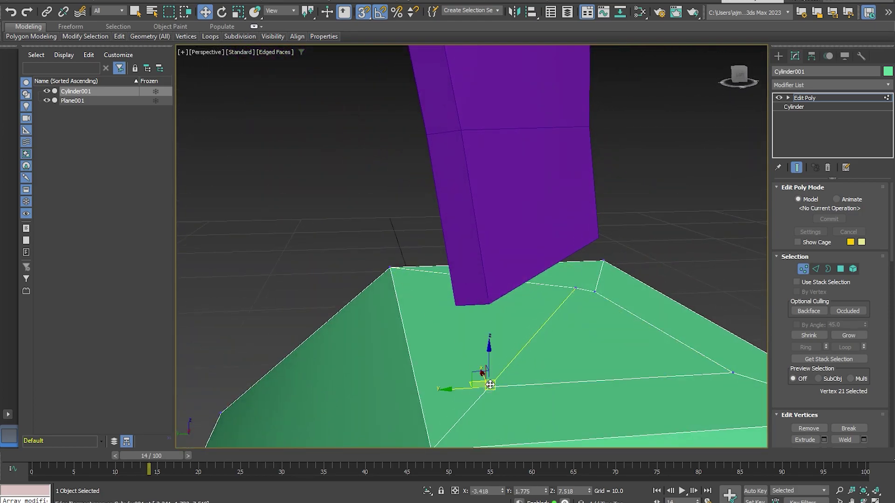
alt+middle_drag(479, 370, 455, 337)
drag(454, 337, 471, 377)
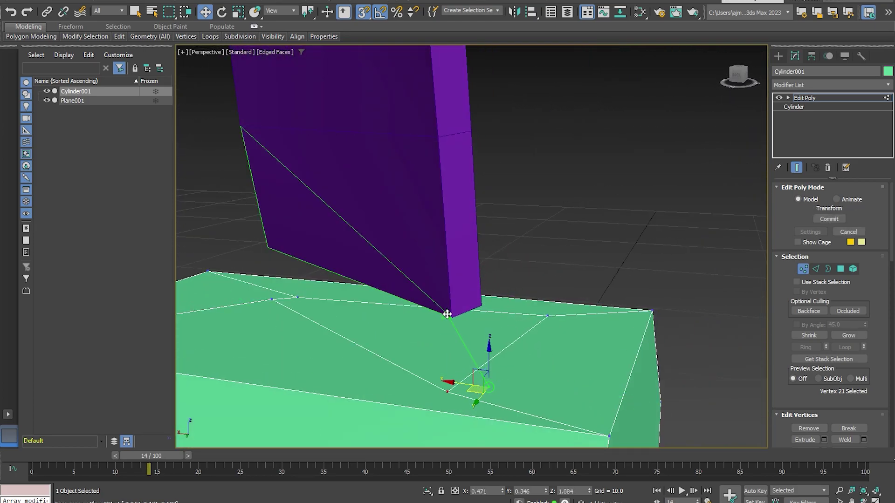
alt+middle_drag(471, 377, 490, 347)
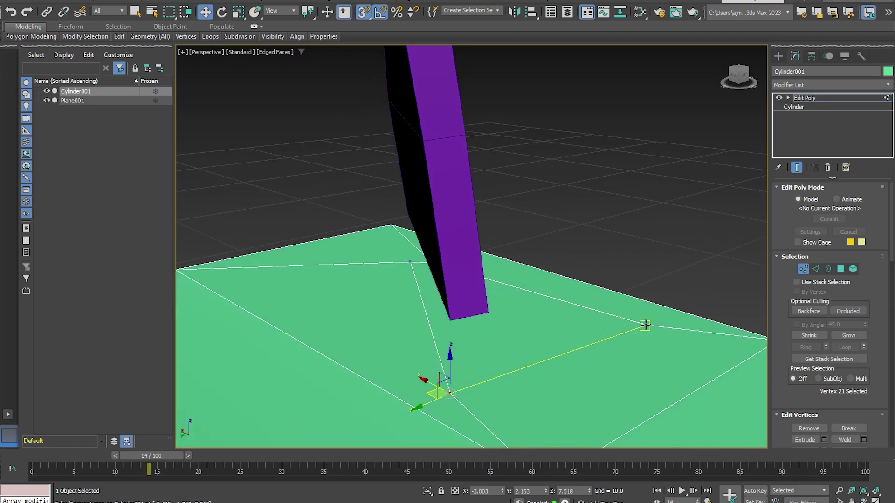
drag(646, 325, 486, 309)
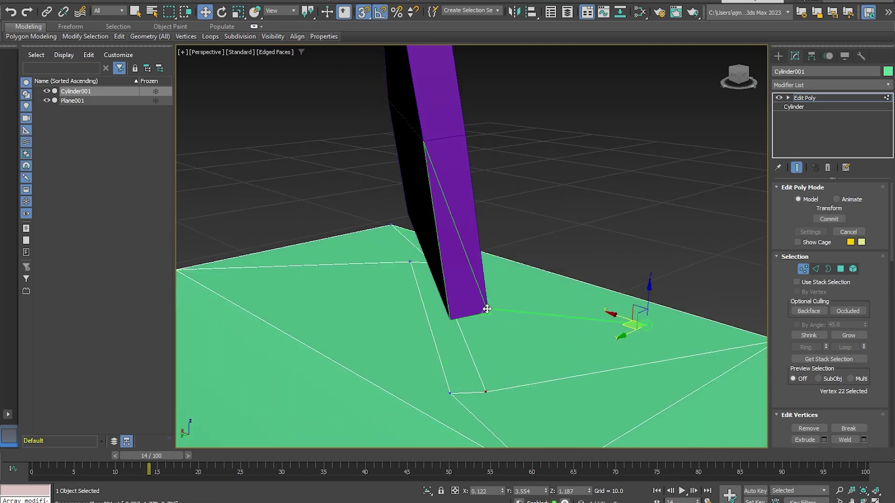
drag(486, 309, 486, 310)
Select the reshaped top face under the blade in Polygon mode.
scroll(486, 309, up, 3)
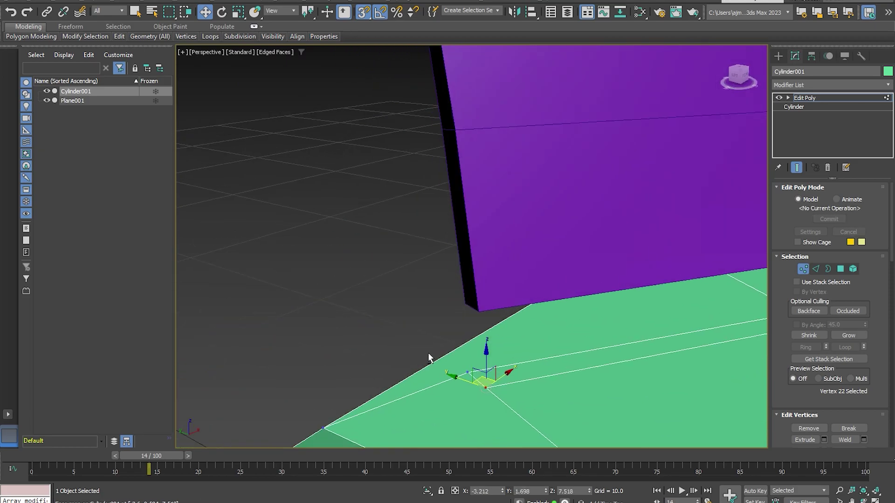
alt+middle_drag(469, 339, 572, 349)
scroll(572, 349, down, 3)
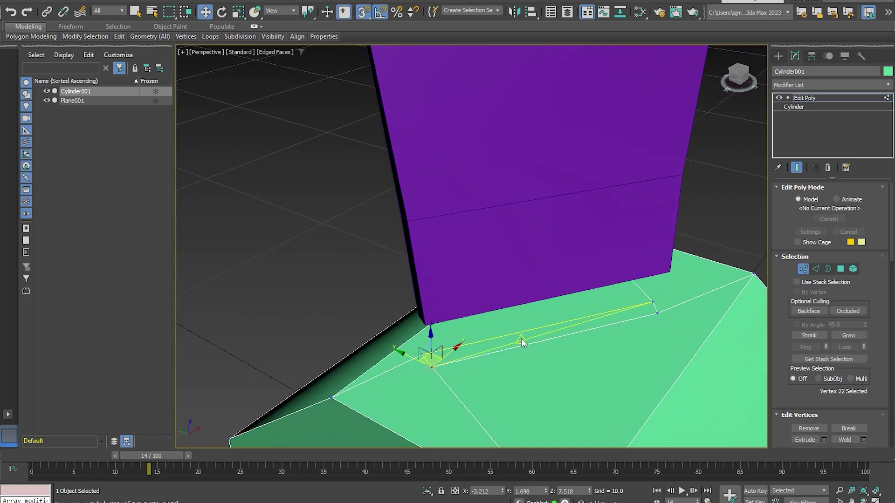
key(4)
click(521, 338)
scroll(492, 339, down, 2)
Grow the selection to the blade's bottom ring of faces and delete them.
scroll(781, 361, down, 3)
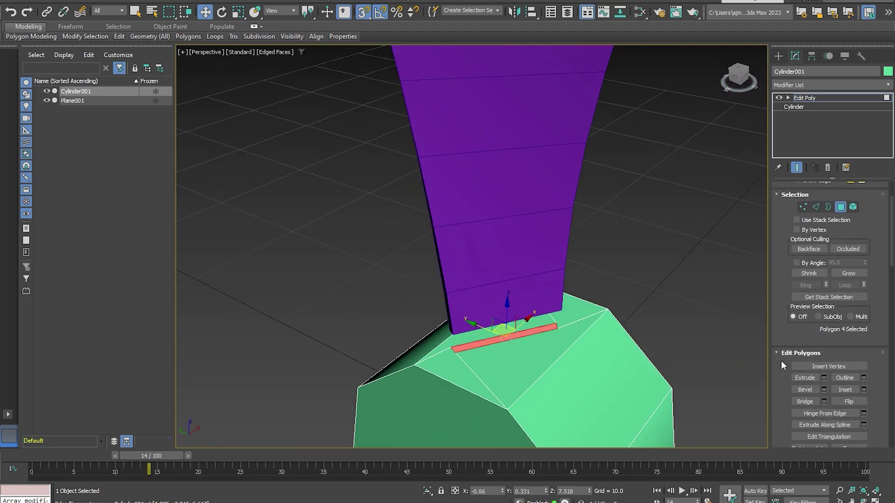
scroll(780, 359, down, 3)
scroll(780, 360, down, 3)
scroll(780, 360, down, 3)
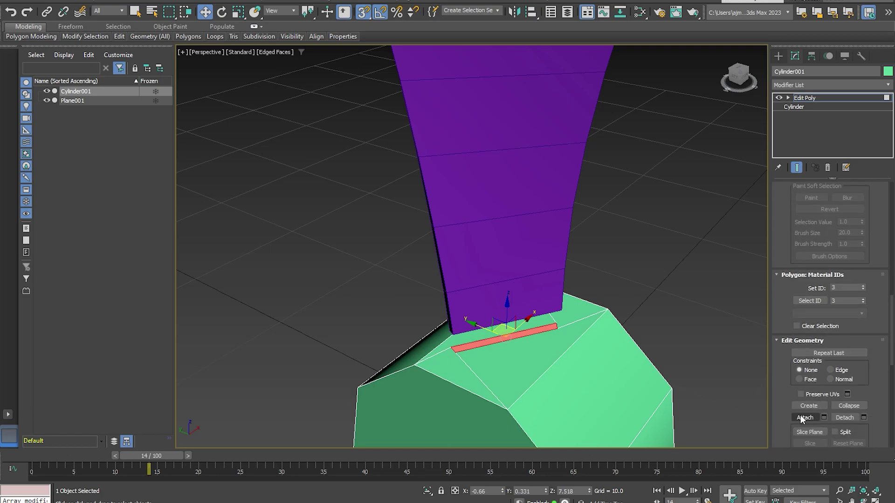
alt+middle_drag(537, 288, 511, 300)
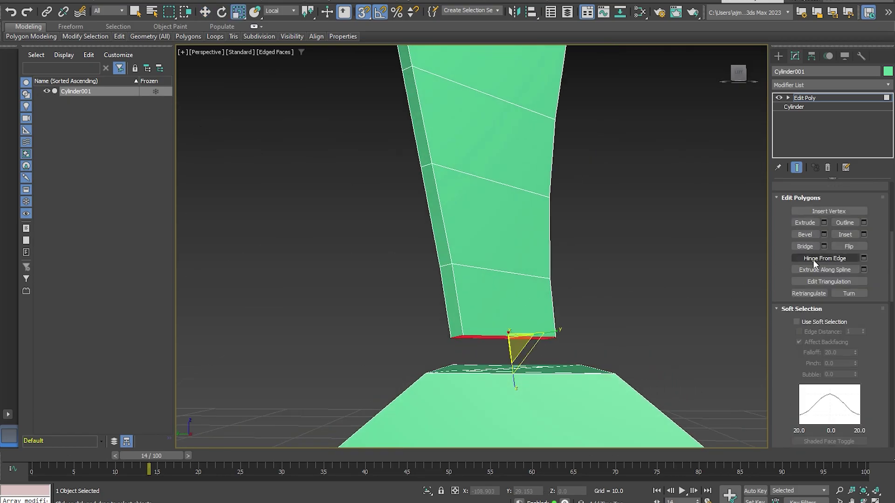
scroll(801, 238, up, 2)
scroll(800, 239, up, 2)
scroll(797, 237, up, 2)
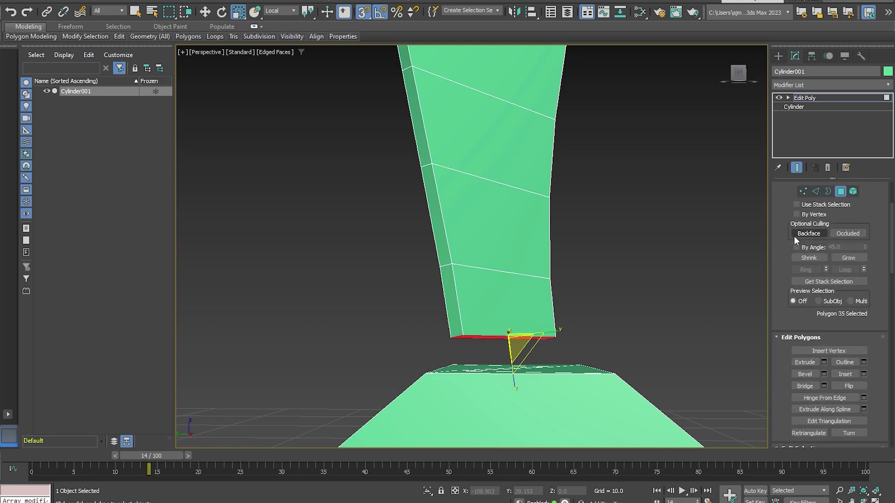
scroll(795, 239, up, 2)
click(857, 322)
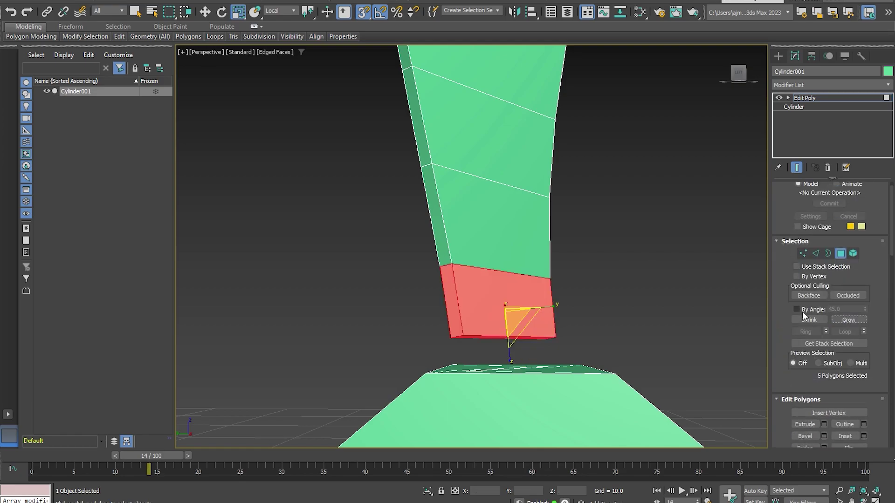
key(Delete)
Delete the thin face on the block below, opening a hole.
click(508, 355)
mouse_move(532, 280)
alt+middle_down()
mouse_move(508, 326)
mouse_move(578, 302)
alt+middle_up()
key(Delete)
Bridge the blade's open border to the hole in the hub.
key(3)
click(511, 354)
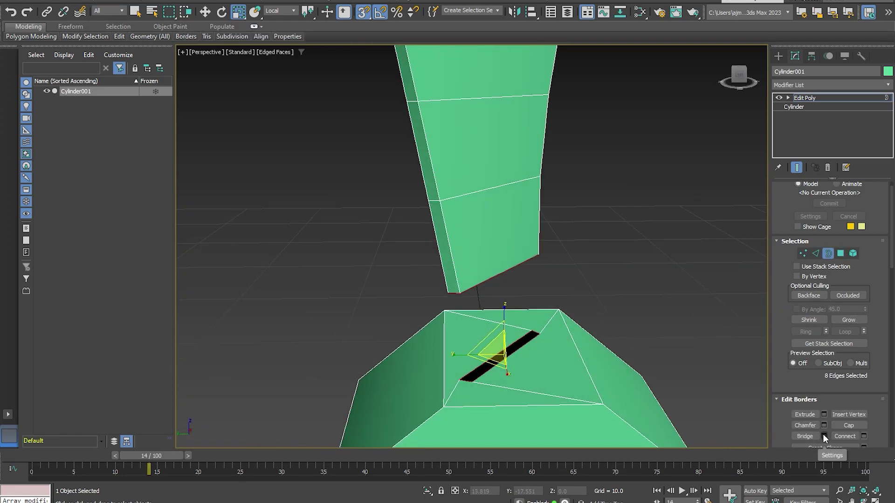
click(823, 436)
alt+middle_drag(499, 333, 509, 273)
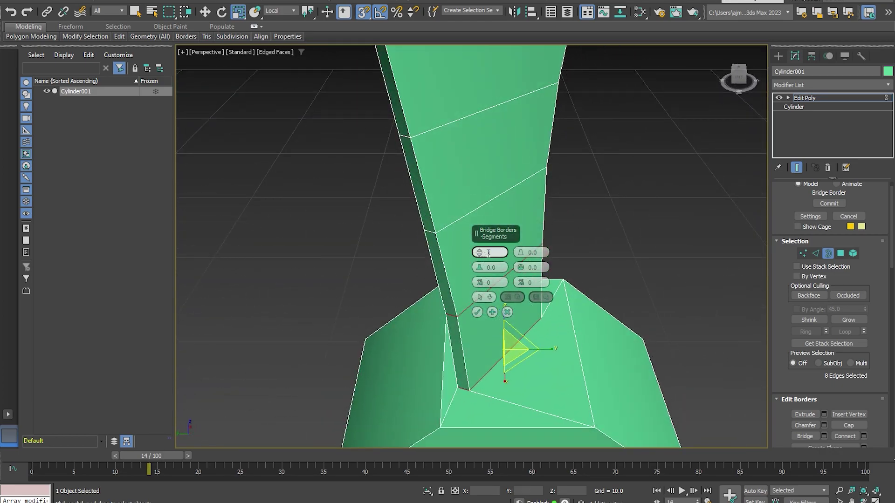
mouse_move(482, 252)
alt+middle_down()
mouse_move(370, 257)
mouse_move(313, 293)
mouse_move(419, 298)
alt+middle_up()
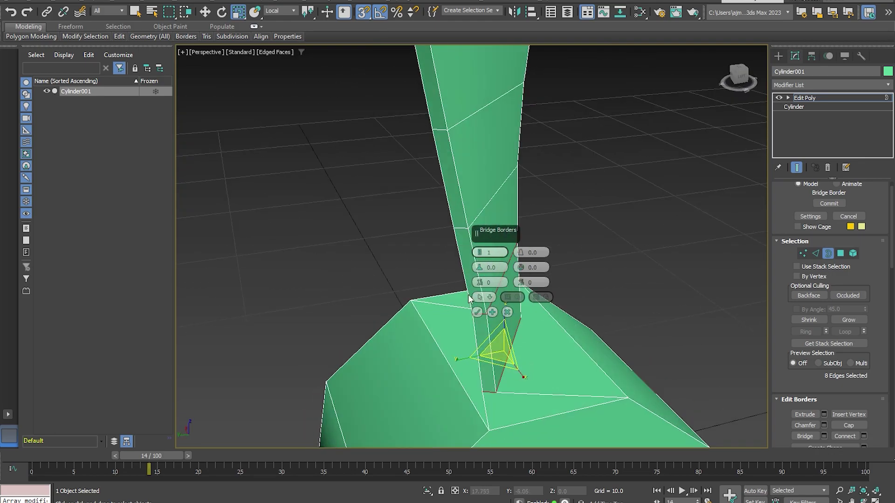
click(477, 312)
scroll(336, 238, down, 5)
mouse_move(374, 253)
alt+middle_down()
mouse_move(407, 282)
mouse_move(398, 329)
mouse_move(451, 306)
mouse_move(406, 343)
mouse_move(345, 350)
alt+middle_up()
Delete the lower block's faces, leaving only a small base stub under the blade.
key(4)
click(397, 328)
ctrl+click(406, 344)
key(Delete)
click(341, 348)
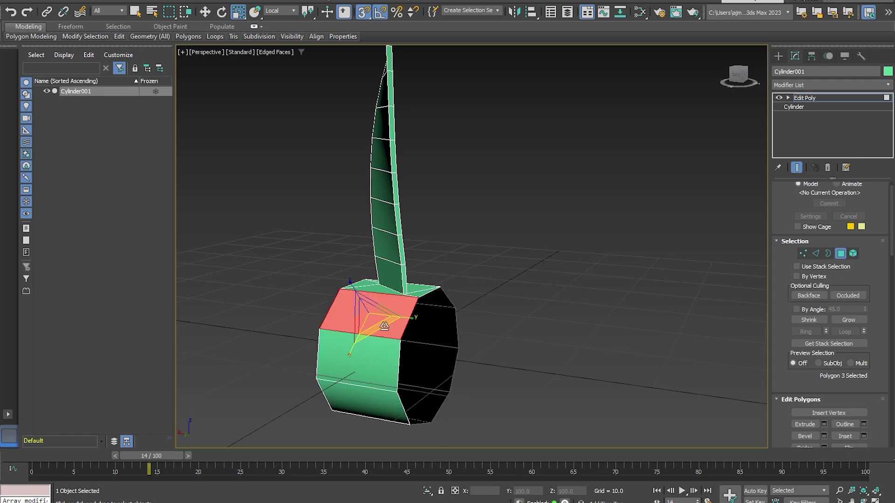
key(Delete)
drag(439, 332, 307, 431)
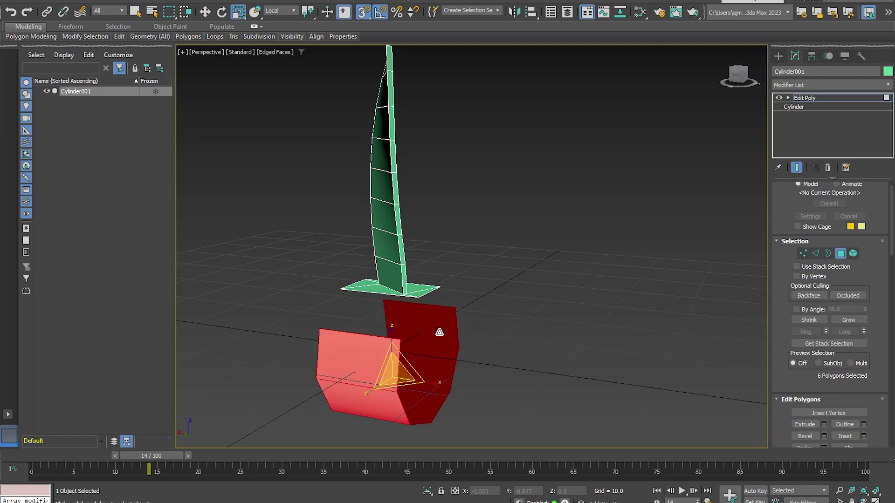
key(Delete)
mouse_move(432, 322)
alt+middle_down()
mouse_move(359, 334)
mouse_move(387, 331)
alt+middle_up()
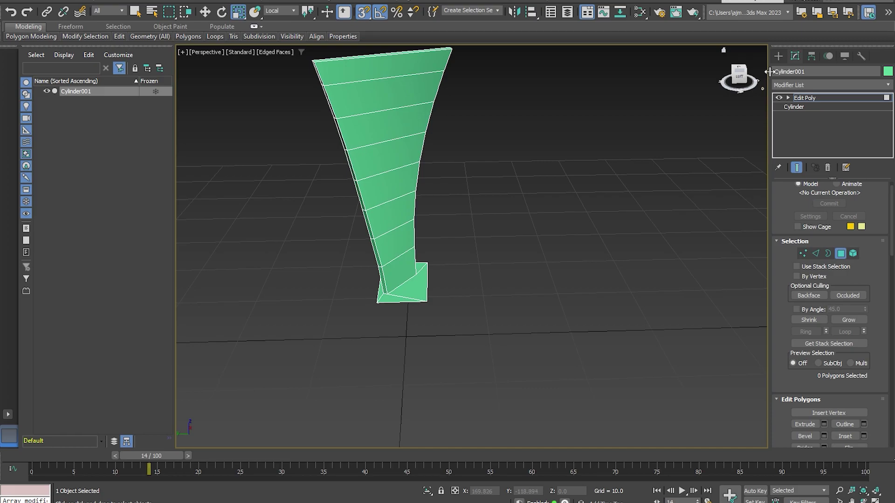
click(810, 97)
Add a Radial Array modifier to the blade with Strength 0 and Count 9.
key(r)
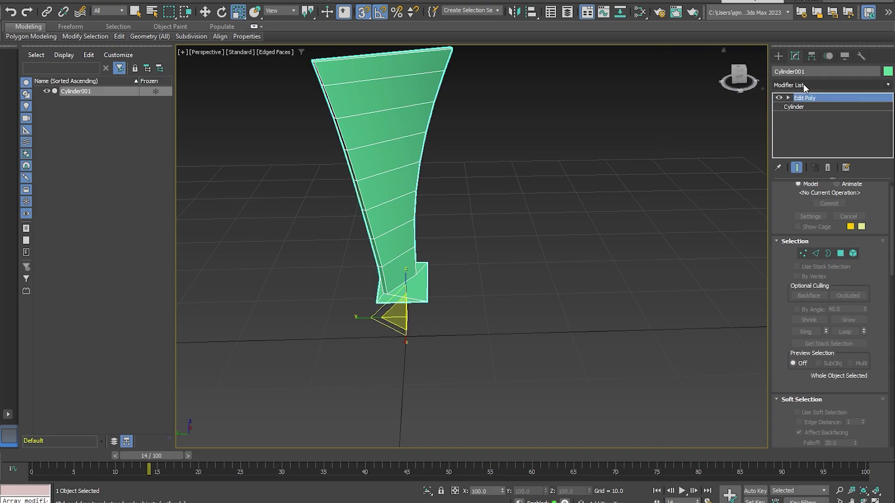
click(803, 84)
text(array)
key(Return)
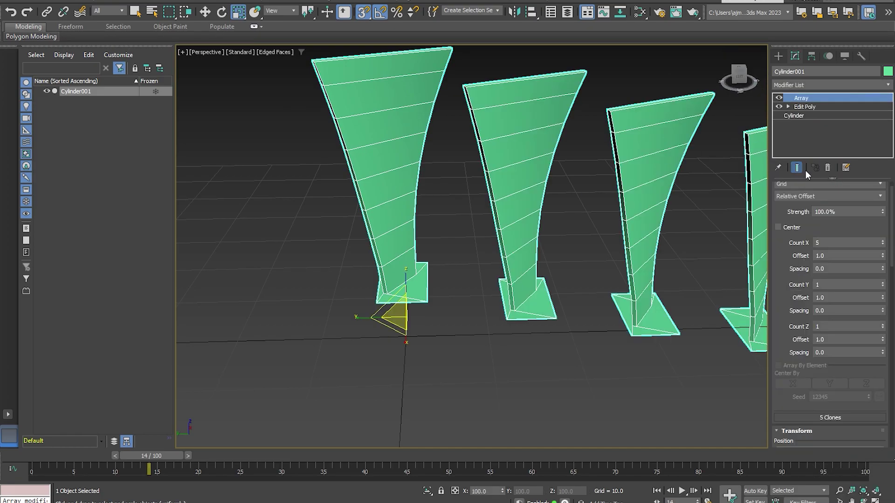
click(806, 184)
click(806, 202)
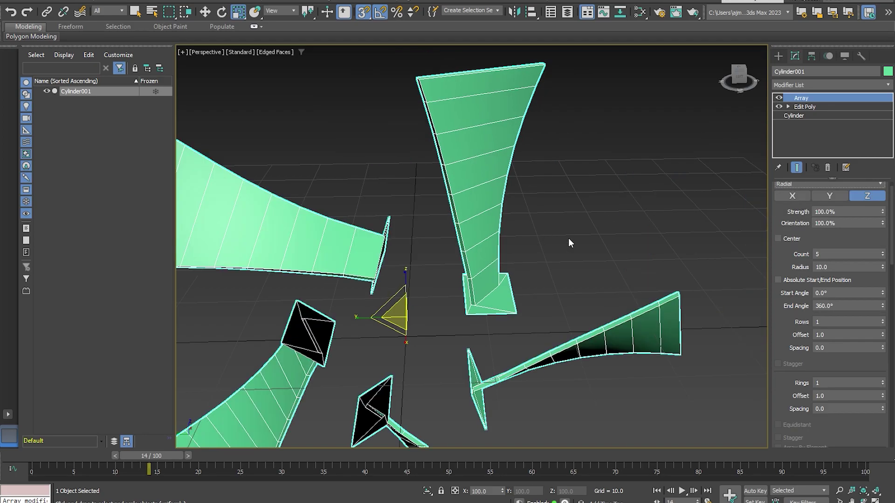
right_click(882, 213)
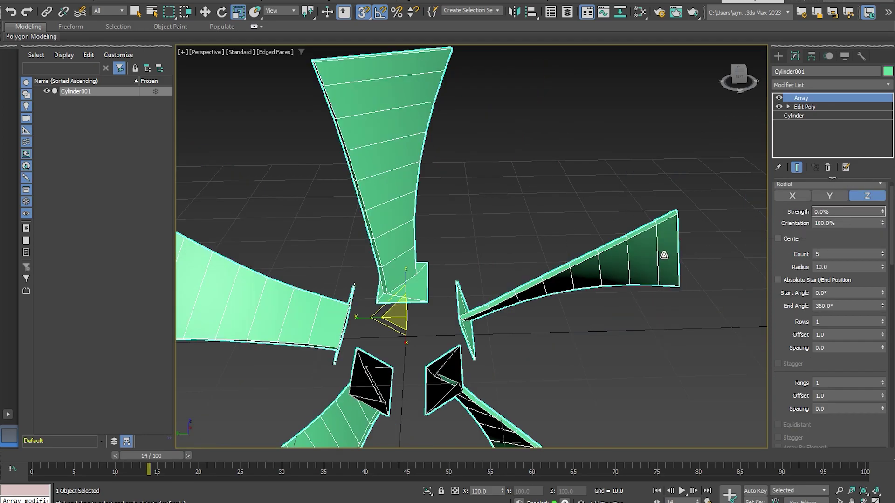
alt+middle_drag(663, 255, 671, 200)
click(882, 254)
click(882, 253)
click(882, 254)
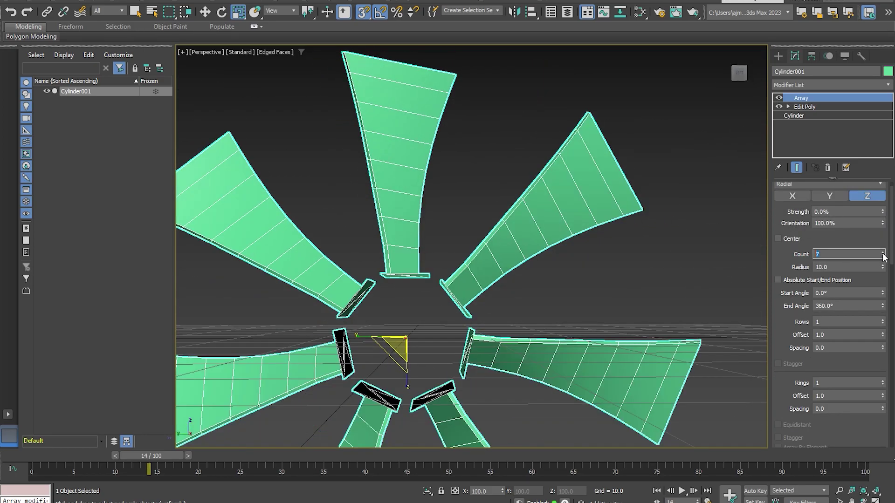
click(883, 254)
alt+middle_drag(426, 285, 397, 295)
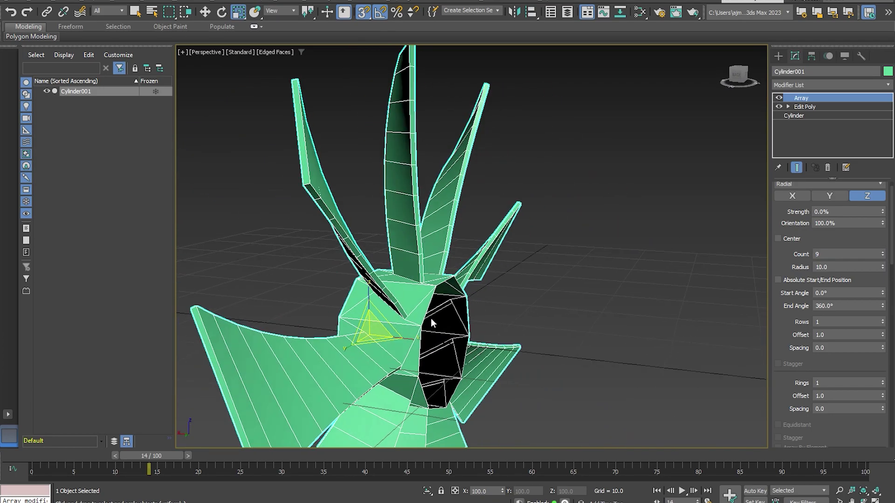
scroll(396, 295, down, 2)
Add an Edit Poly modifier and weld all vertices of the nine blades together.
click(793, 86)
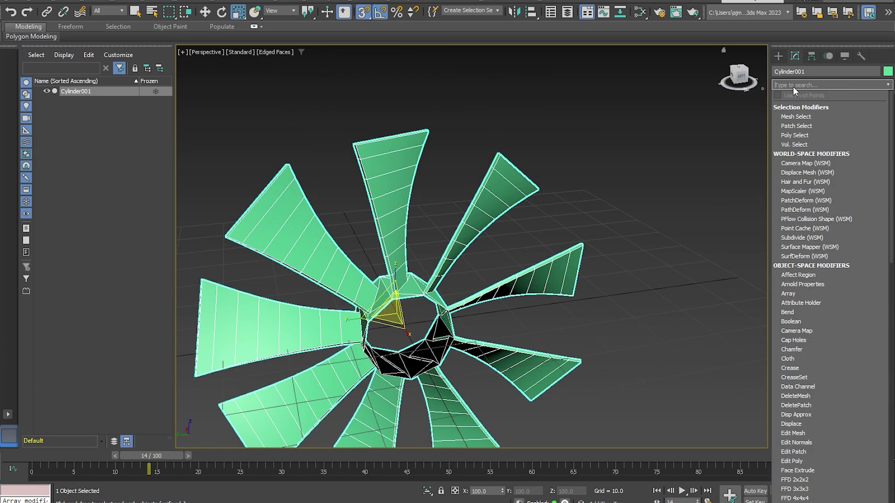
text(ed)
click(802, 135)
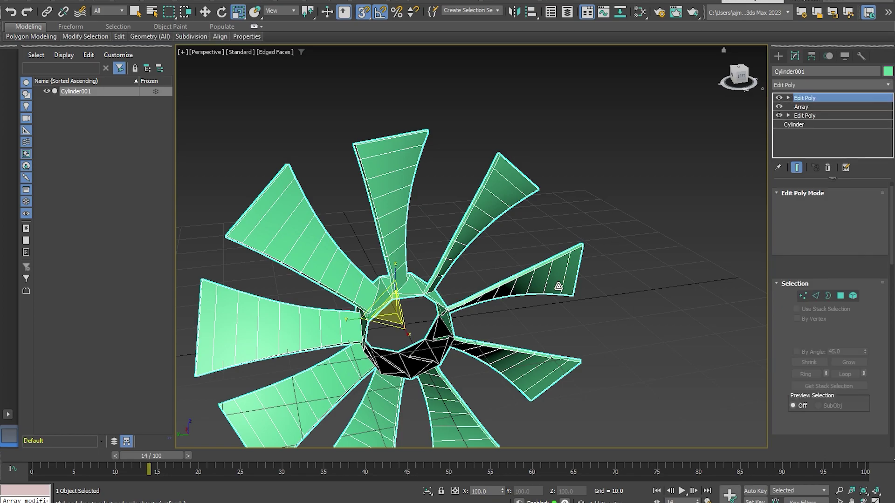
middle_drag(449, 321, 472, 212)
key(1)
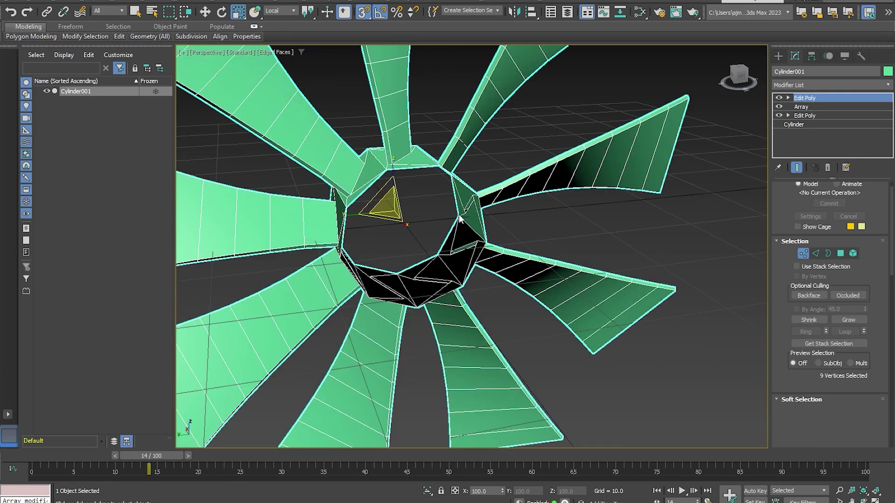
key(ctrl+a)
scroll(421, 146, up, 5)
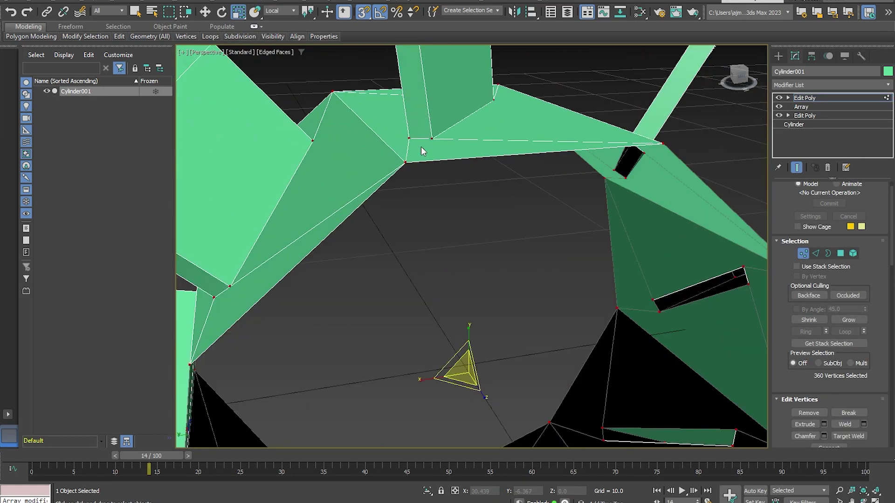
right_click(421, 146)
click(336, 204)
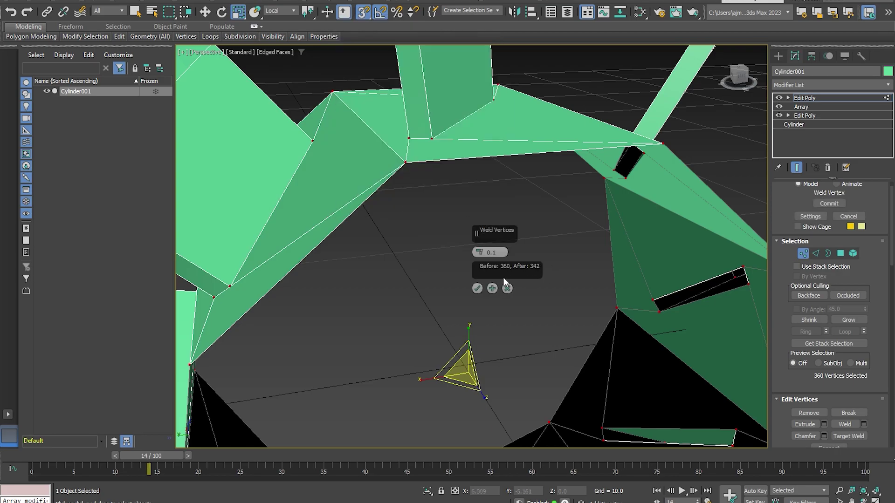
click(483, 285)
scroll(398, 205, down, 4)
Close the central hole by scaling the inner border inward and welding its vertices.
key(3)
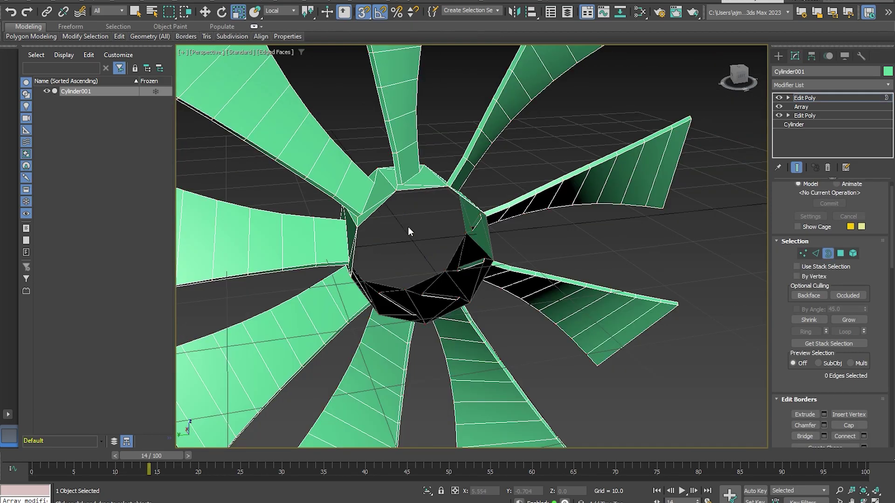
drag(357, 140, 413, 250)
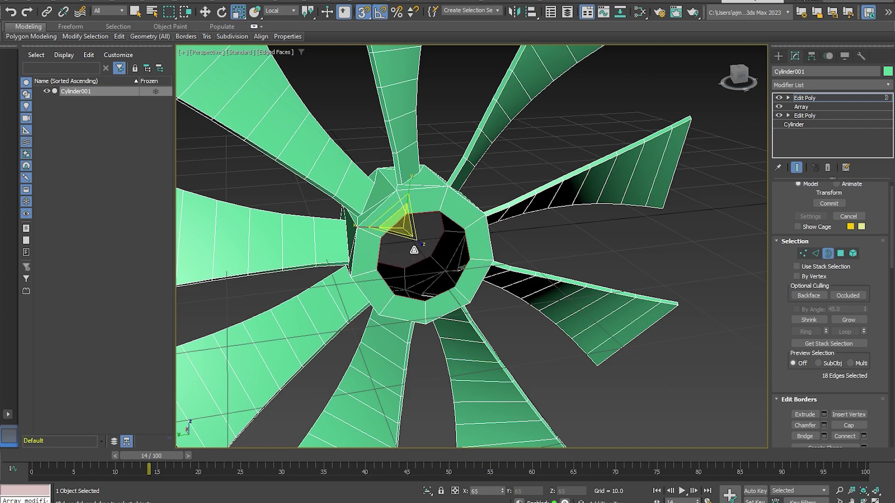
alt+middle_drag(411, 247, 432, 264)
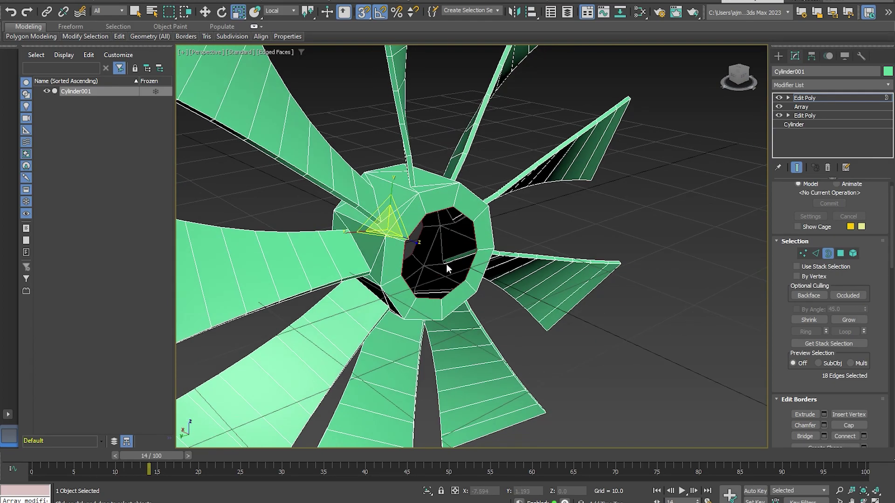
shift+drag(386, 222, 490, 305)
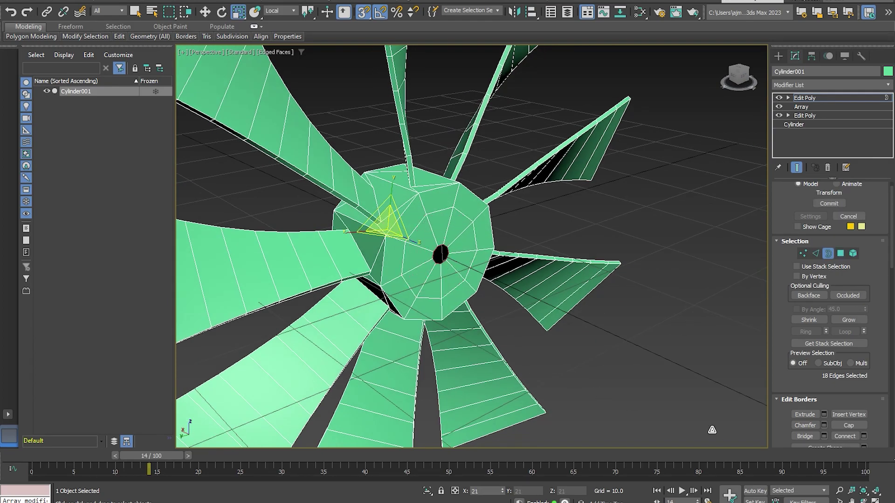
scroll(629, 282, up, 2)
drag(351, 207, 587, 360)
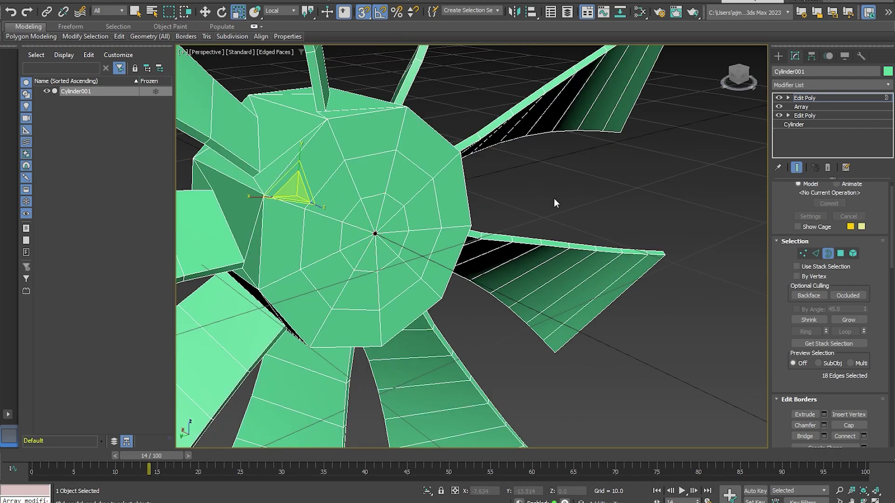
click(803, 254)
right_click(430, 213)
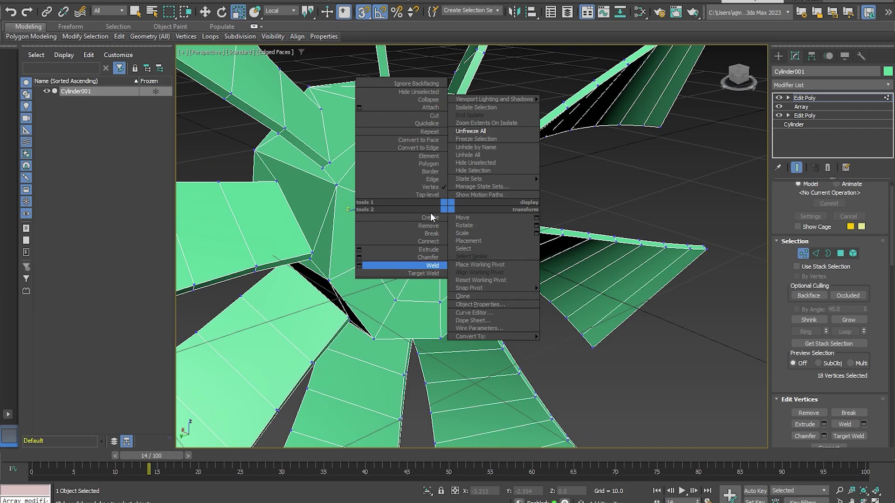
click(364, 264)
click(476, 288)
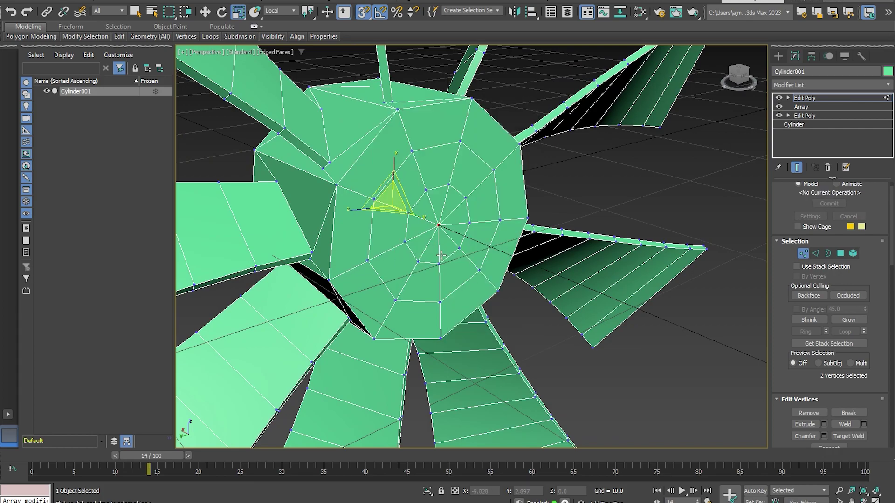
Extrude the 18-face hub ring inward by -1.596 to recess it.
key(4)
alt+middle_drag(395, 236, 410, 233)
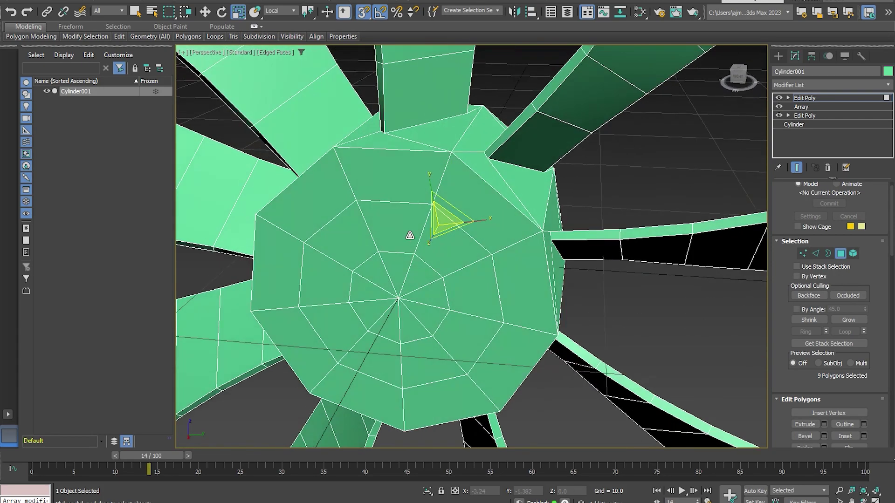
ctrl+click(409, 234)
ctrl+click(466, 274)
alt+middle_drag(466, 274, 455, 236)
right_click(455, 236)
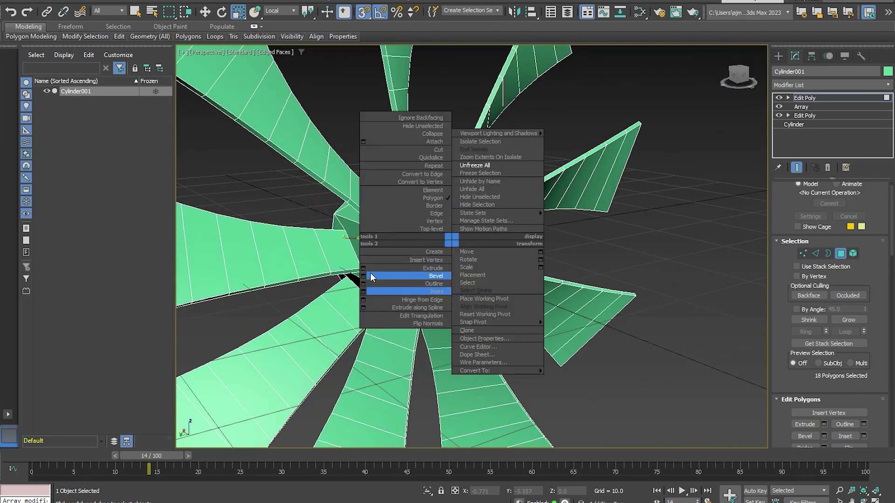
click(372, 278)
scroll(422, 239, up, 5)
drag(479, 273, 477, 270)
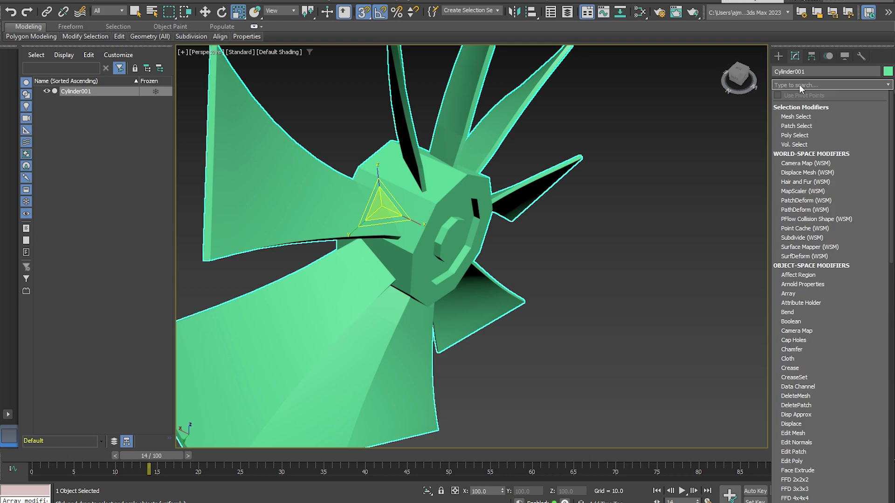
With edged faces shown, select the hub's circular face and rim edge loops, 90 edges.
text(ed)
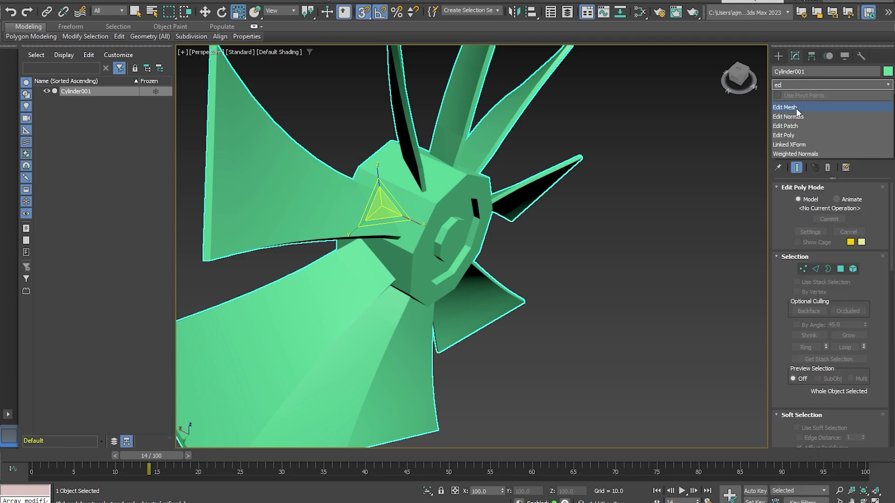
text(2)
key(F4)
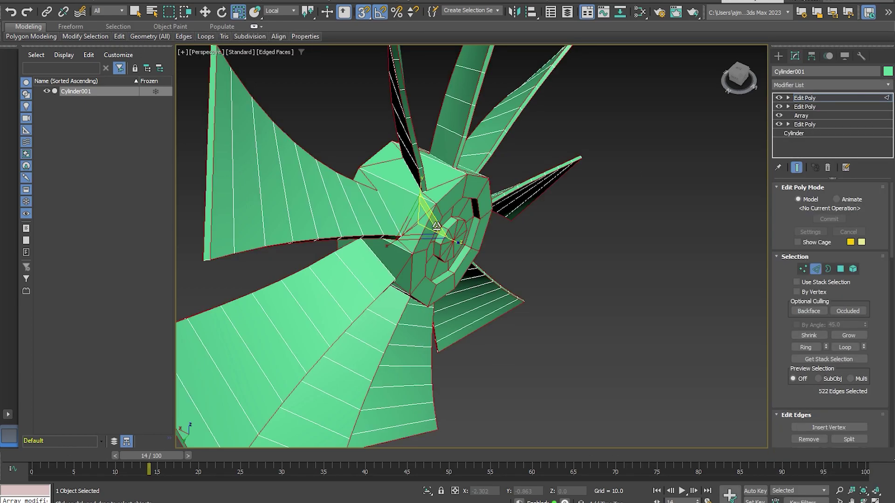
mouse_move(423, 213)
alt+middle_down()
mouse_move(449, 158)
mouse_move(428, 160)
alt+middle_up()
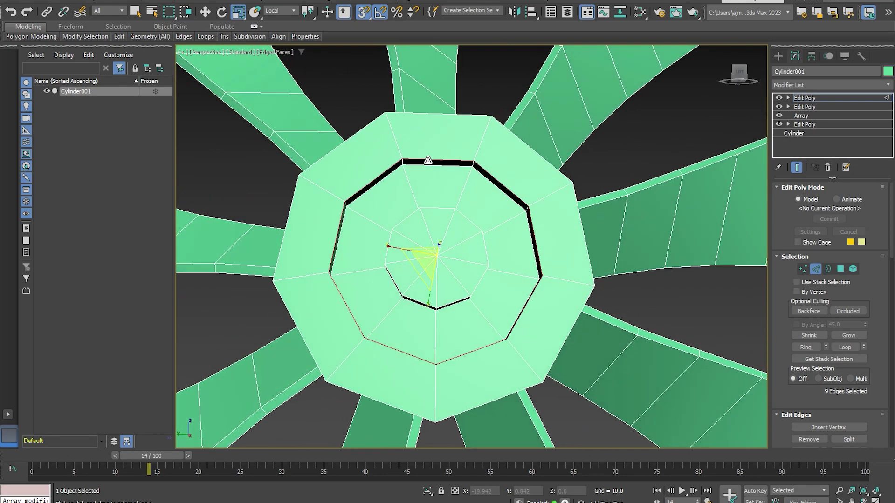
alt+middle_drag(438, 207, 438, 261)
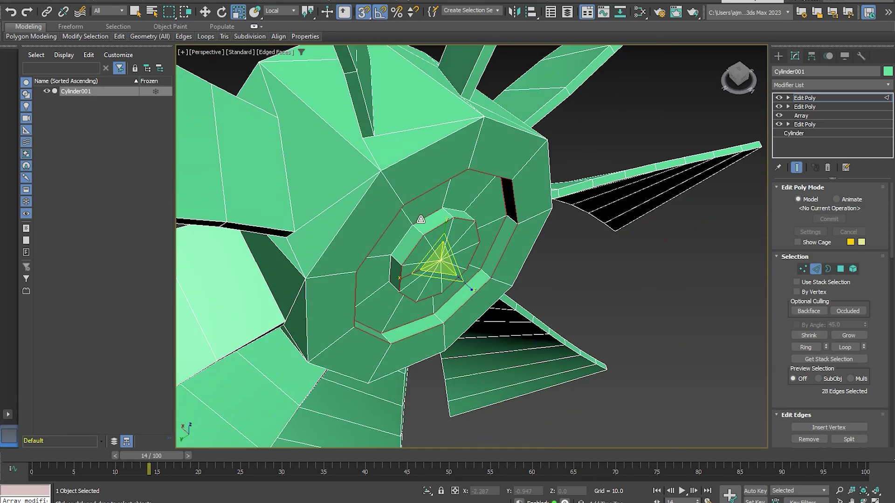
ctrl+click(360, 204)
ctrl+click(310, 314)
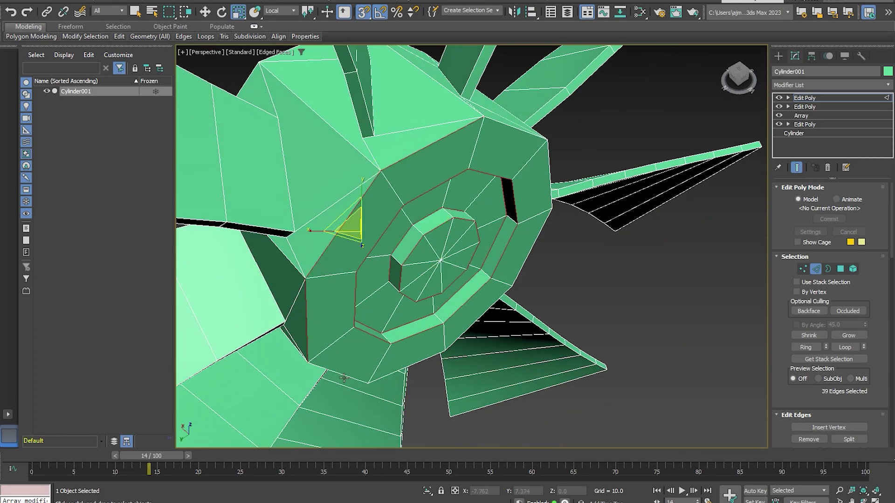
ctrl+click(340, 375)
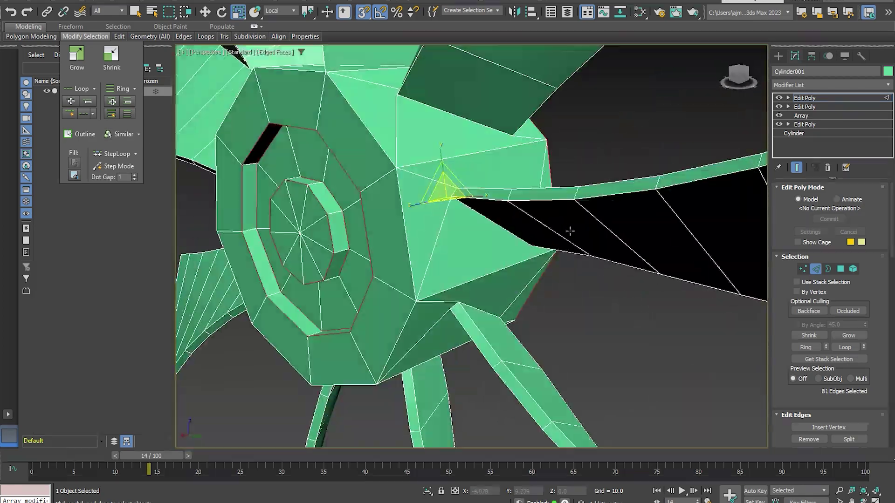
alt+middle_drag(568, 232, 599, 237)
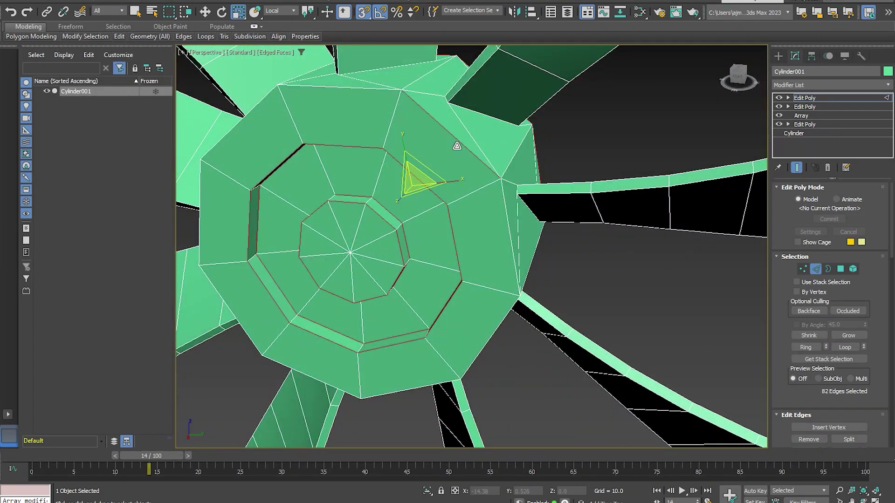
ctrl+click(359, 87)
ctrl+click(356, 242)
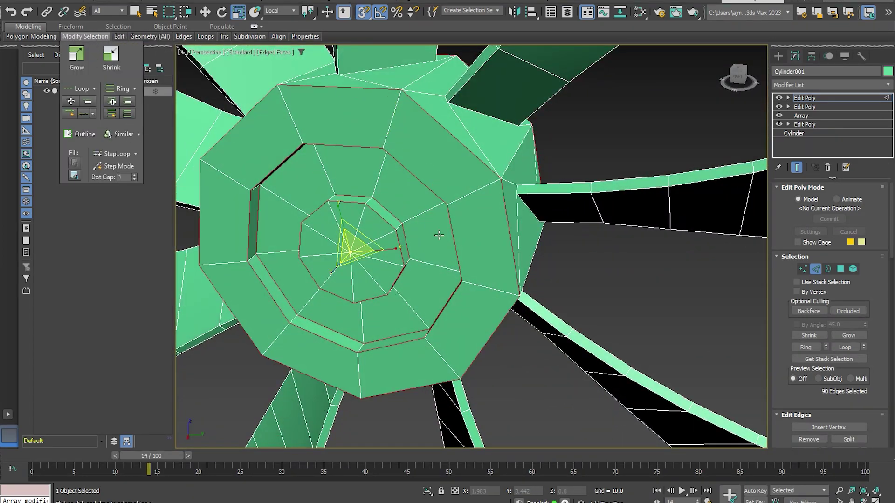
alt+middle_drag(356, 242, 389, 186)
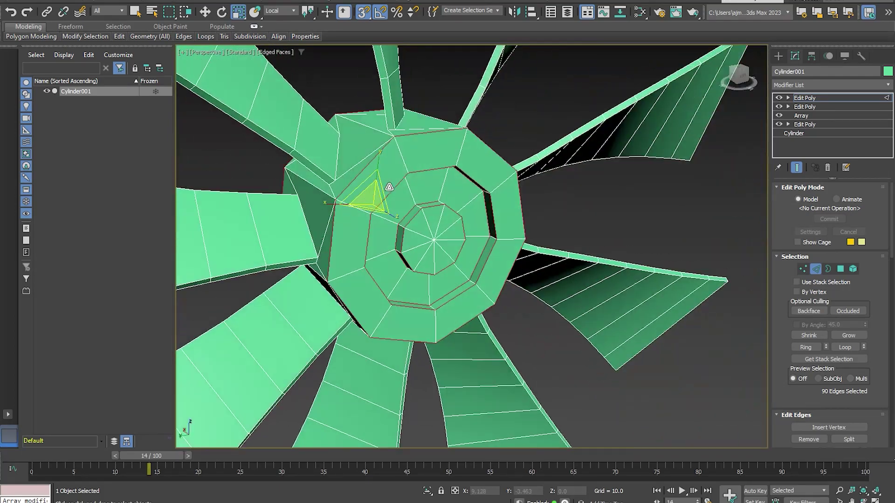
Chamfer the selected hub edge loops with an amount of 0.3.
right_click(386, 184)
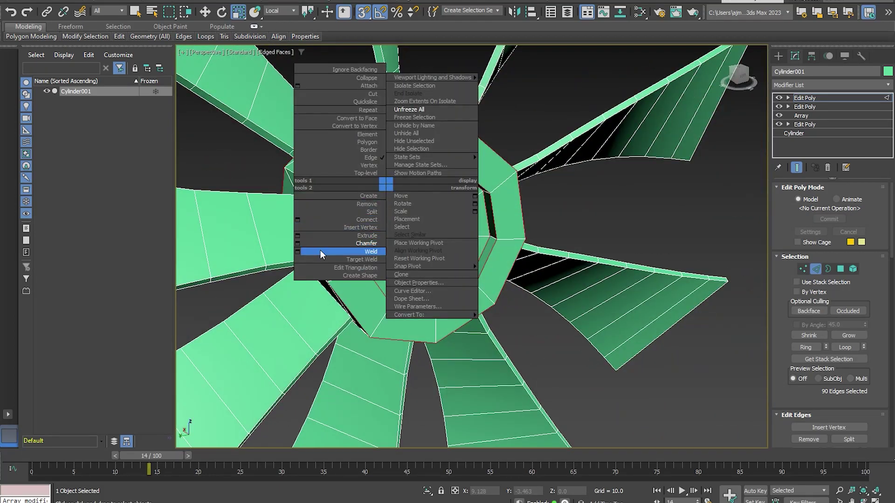
click(300, 243)
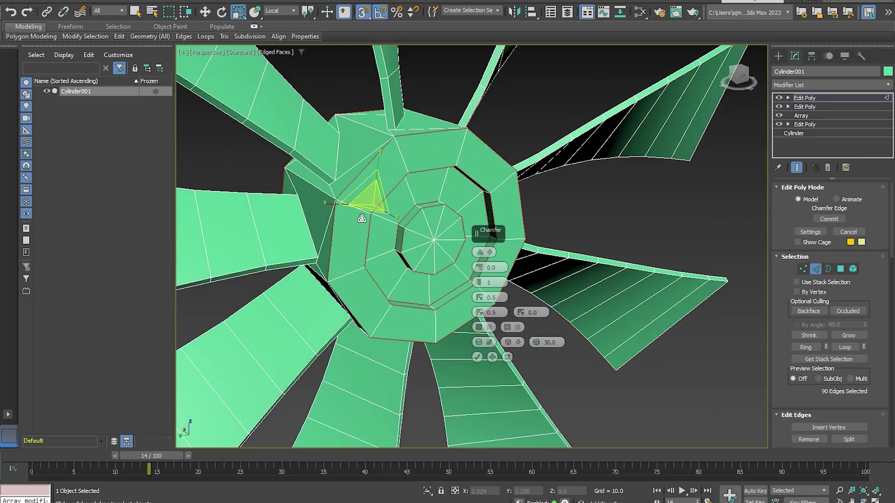
scroll(362, 218, up, 3)
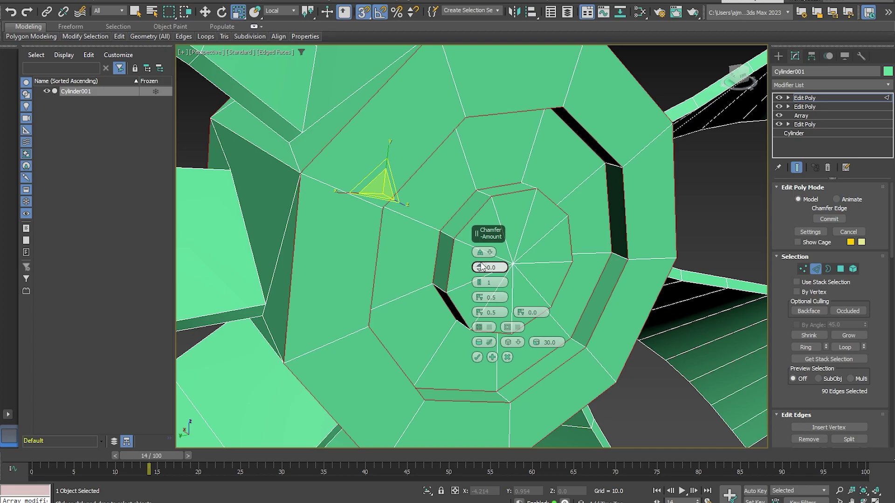
drag(482, 267, 484, 265)
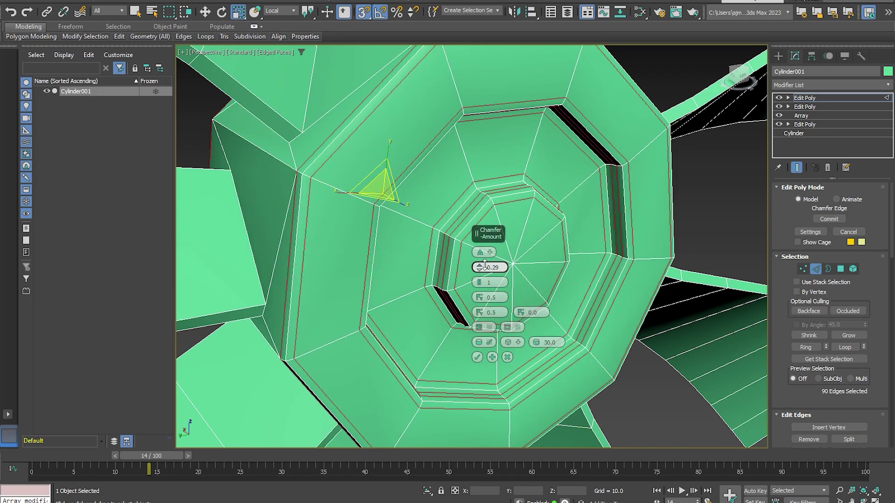
drag(486, 264, 485, 264)
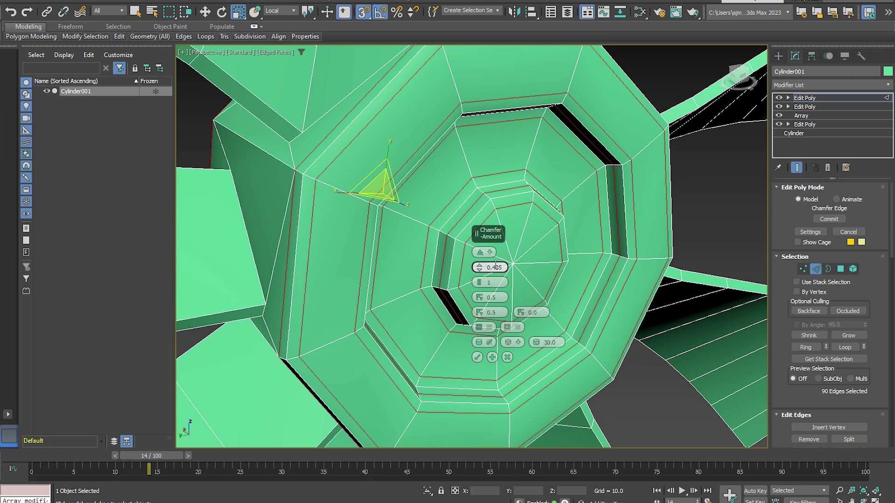
text(3)
key(Return)
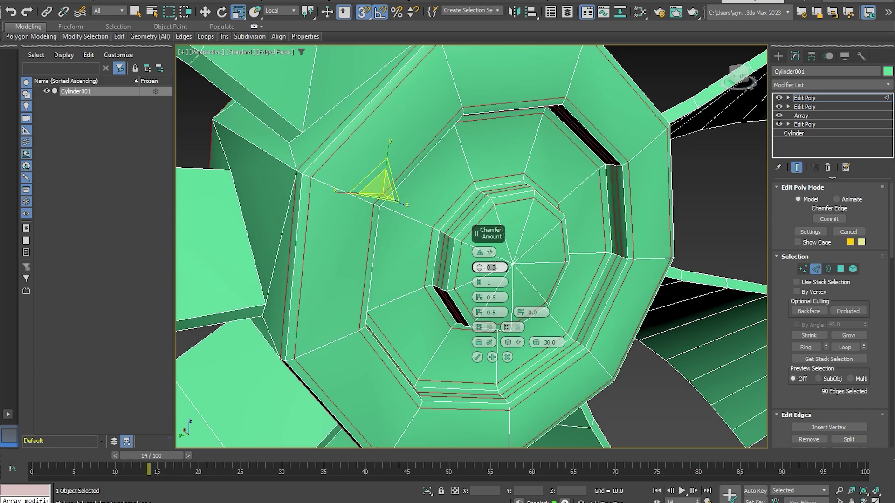
click(479, 357)
Pick a pair of edges along one blade to start the blade edge selection.
mouse_move(479, 357)
alt+middle_down()
mouse_move(378, 241)
mouse_move(361, 256)
mouse_move(158, 223)
alt+middle_up()
scroll(378, 242, up, 5)
scroll(361, 256, up, 3)
ctrl+click(379, 257)
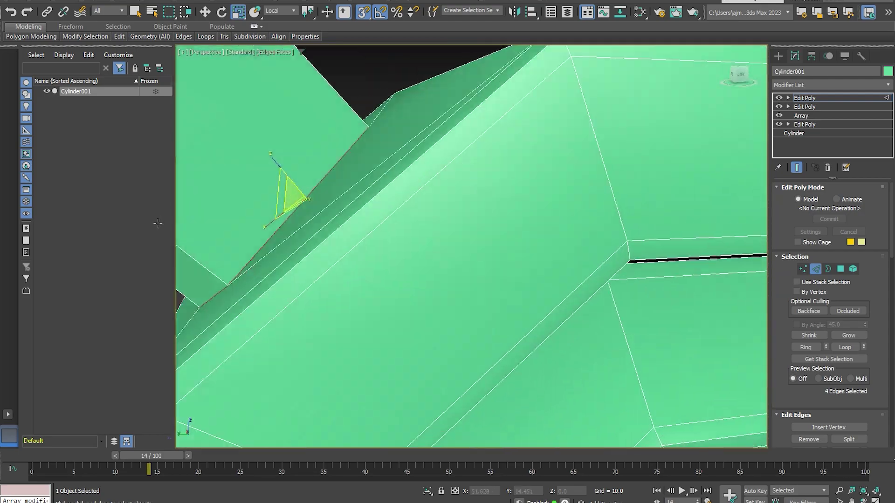
scroll(261, 201, down, 5)
Select the 36 similar edges across all blades and chamfer them by 0.1.
click(123, 129)
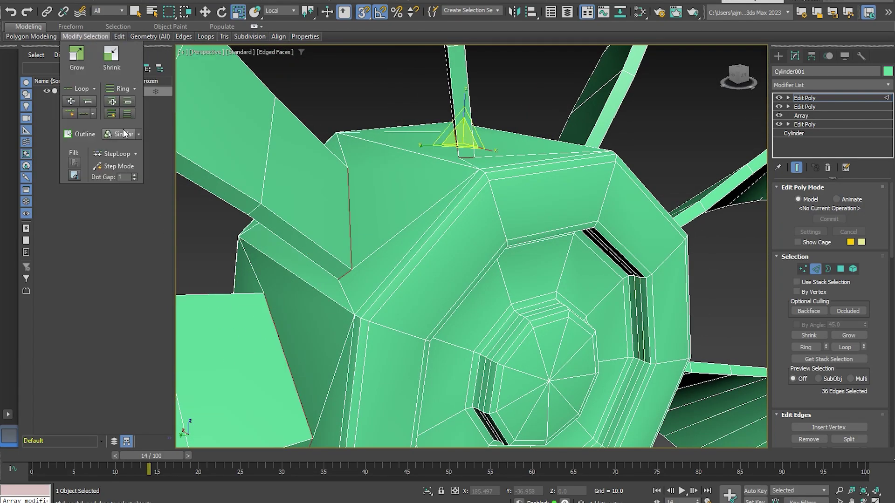
scroll(450, 194, down, 3)
alt+middle_drag(449, 194, 446, 163)
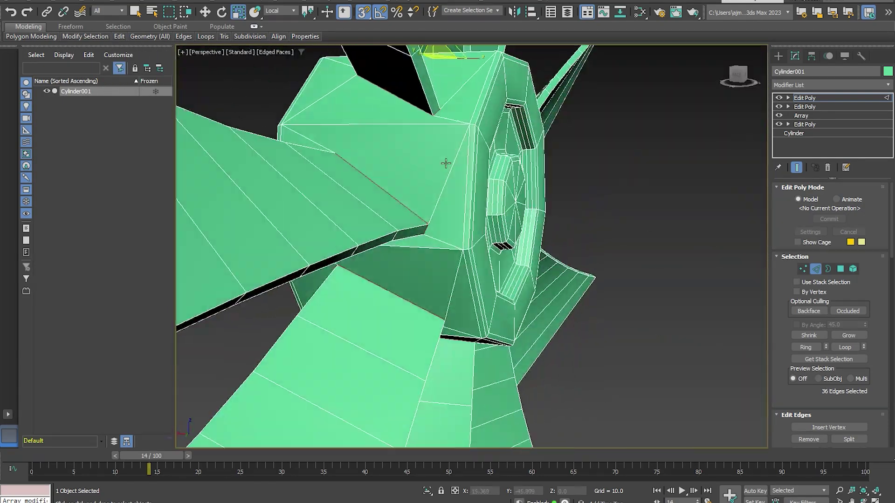
scroll(373, 199, up, 5)
right_click(378, 188)
click(298, 245)
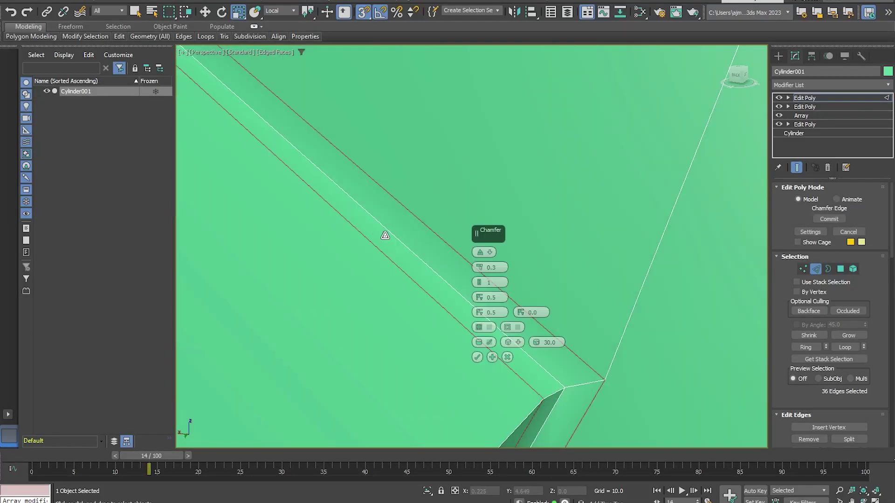
scroll(384, 236, down, 5)
text(0.1)
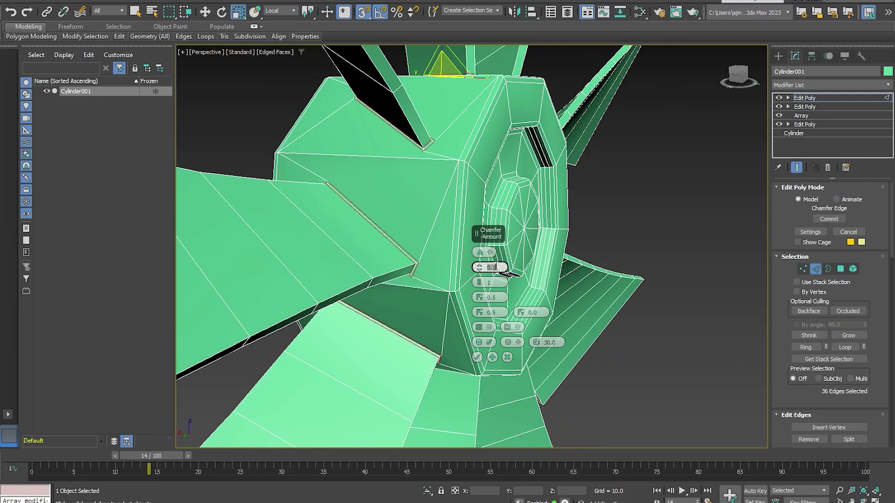
click(476, 357)
alt+middle_drag(403, 182, 479, 257)
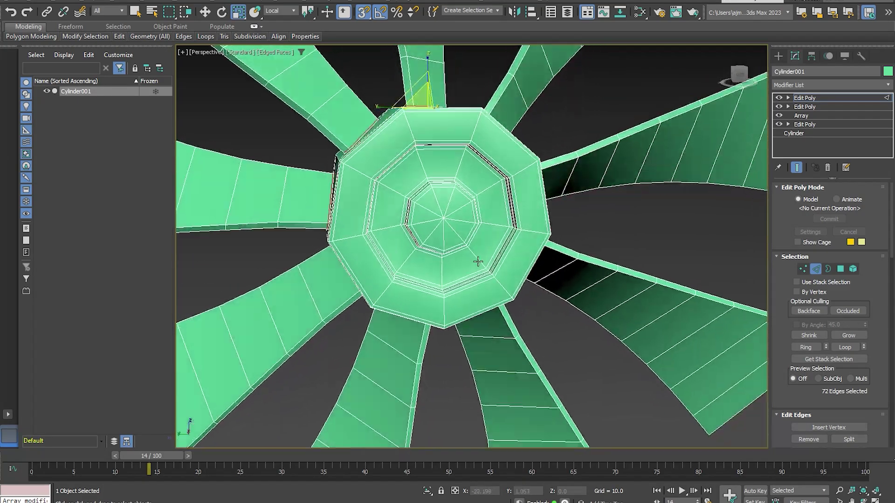
Add TurboSmooth at 2 iterations to the whole fan and turn off Edged Faces.
click(888, 99)
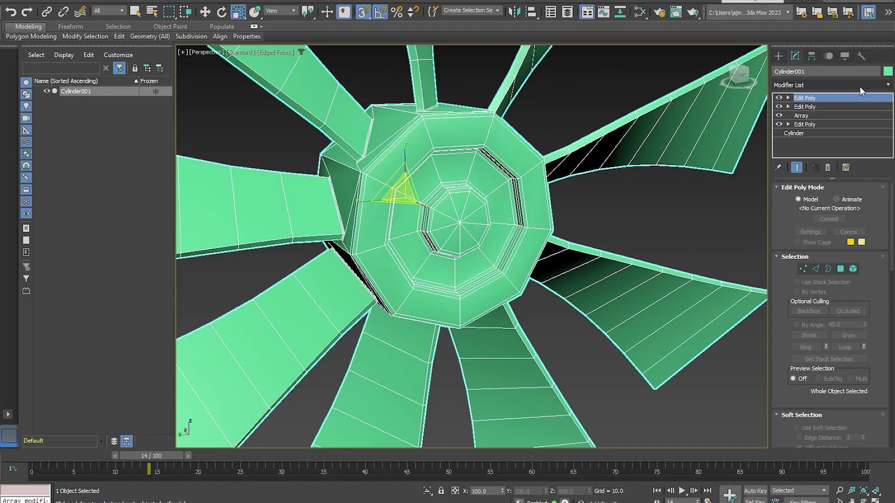
click(859, 85)
text(tu)
key(Return)
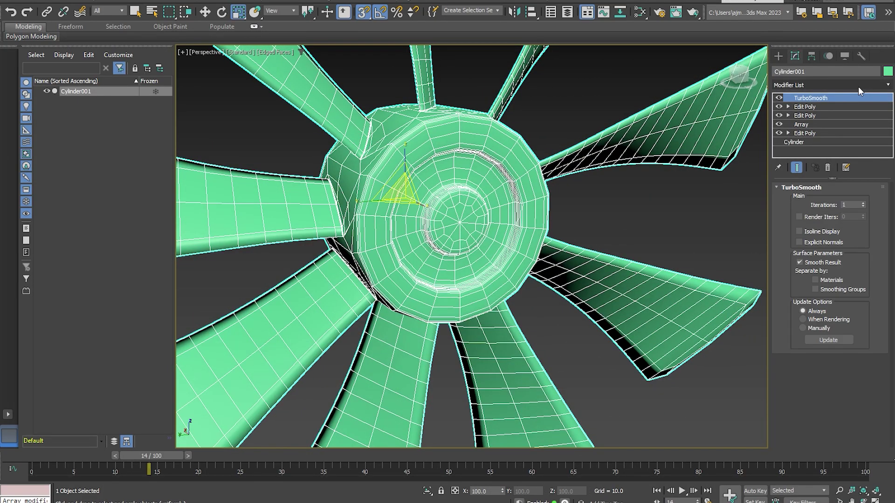
scroll(414, 158, down, 3)
mouse_move(414, 158)
alt+middle_down()
mouse_move(410, 195)
mouse_move(424, 163)
alt+middle_up()
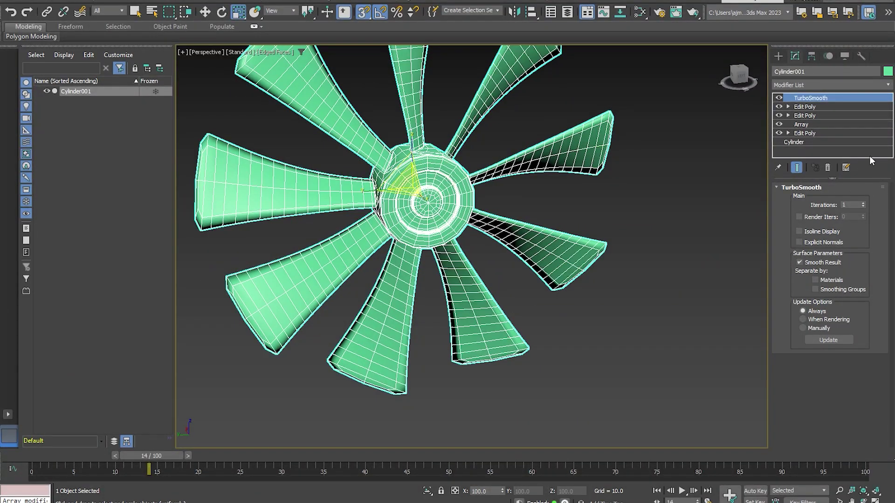
click(862, 202)
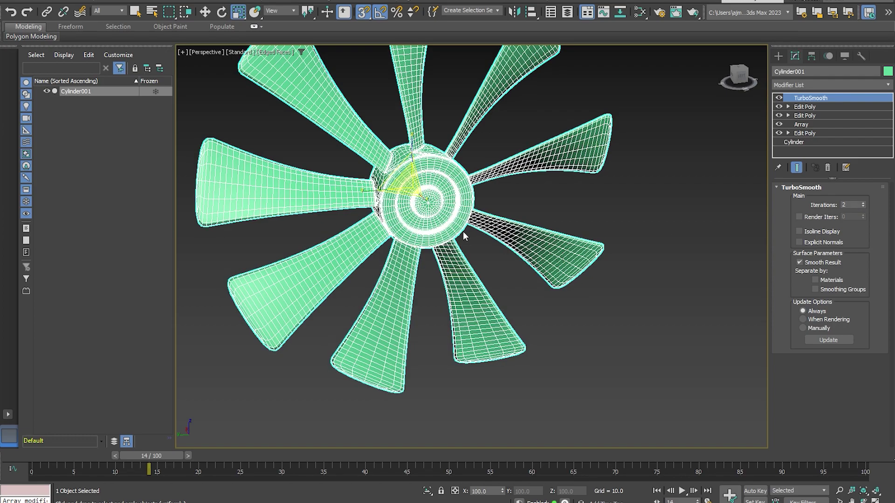
key(F4)
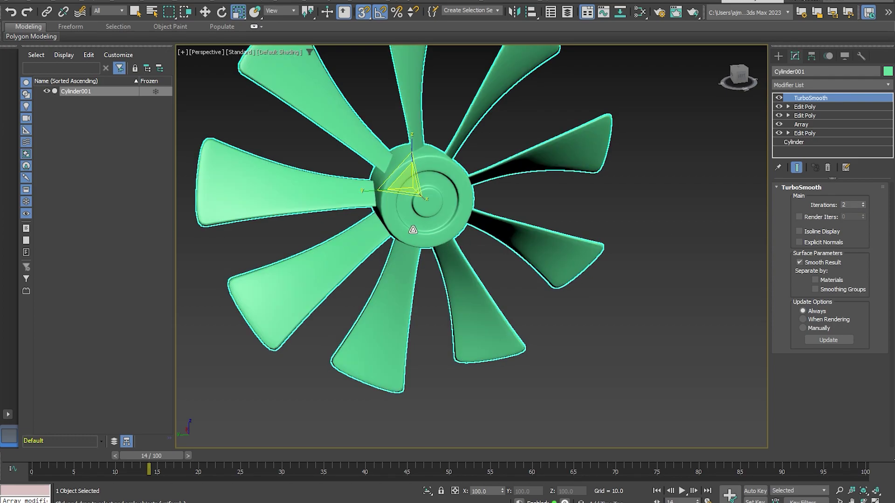
mouse_move(418, 232)
alt+middle_down()
mouse_move(464, 232)
mouse_move(411, 165)
mouse_move(326, 194)
mouse_move(444, 258)
mouse_move(585, 236)
alt+middle_up()
Orbit to a near-front view and deselect Cylinder001 to present the finished fan.
scroll(409, 206, down, 3)
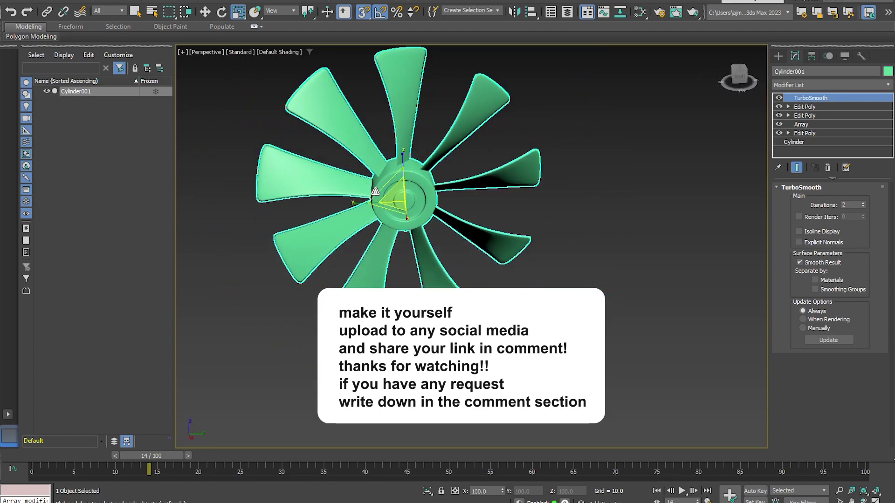
mouse_move(409, 205)
alt+middle_down()
mouse_move(419, 193)
mouse_move(525, 194)
mouse_move(489, 186)
alt+middle_up()
scroll(490, 186, up, 4)
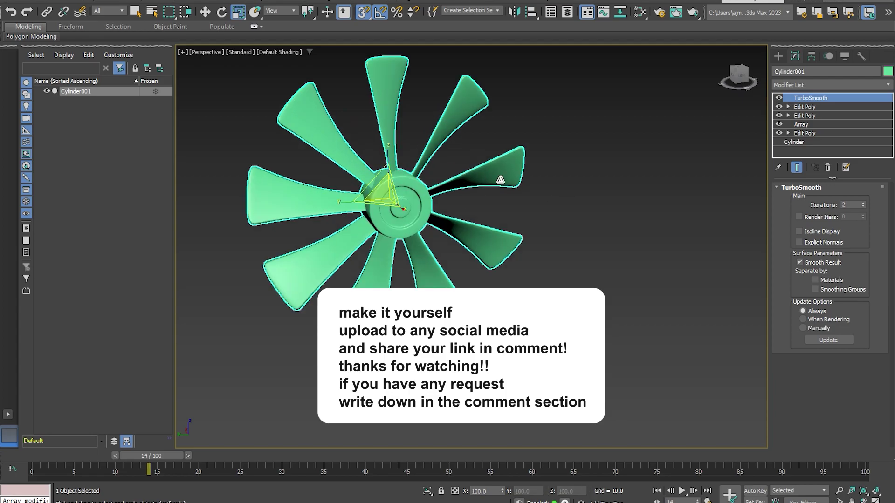
click(535, 176)
scroll(436, 208, up, 2)
scroll(436, 208, up, 2)
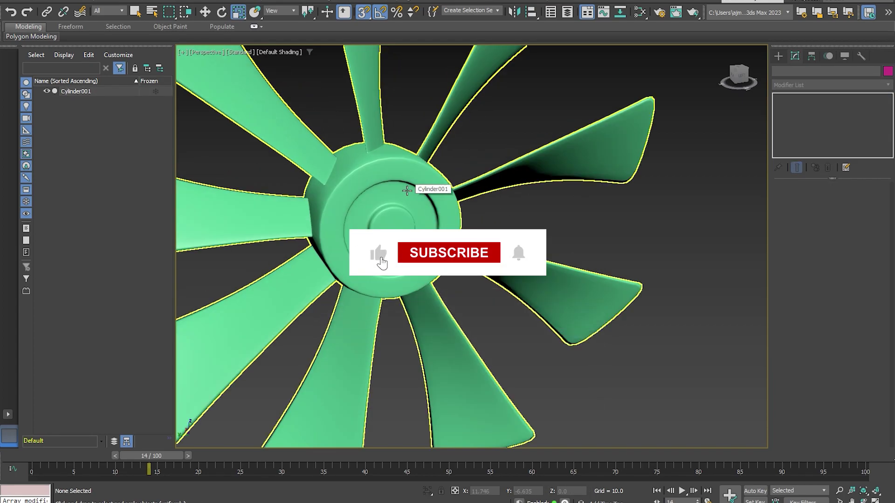
scroll(435, 208, down, 3)
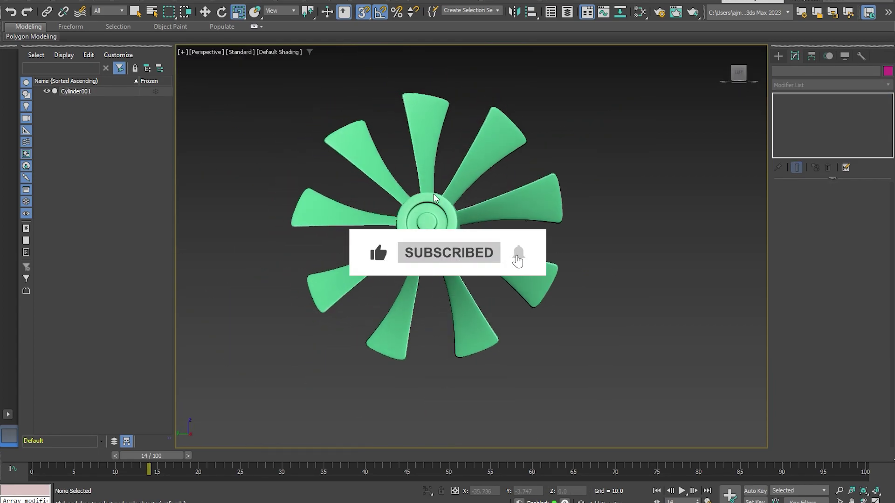